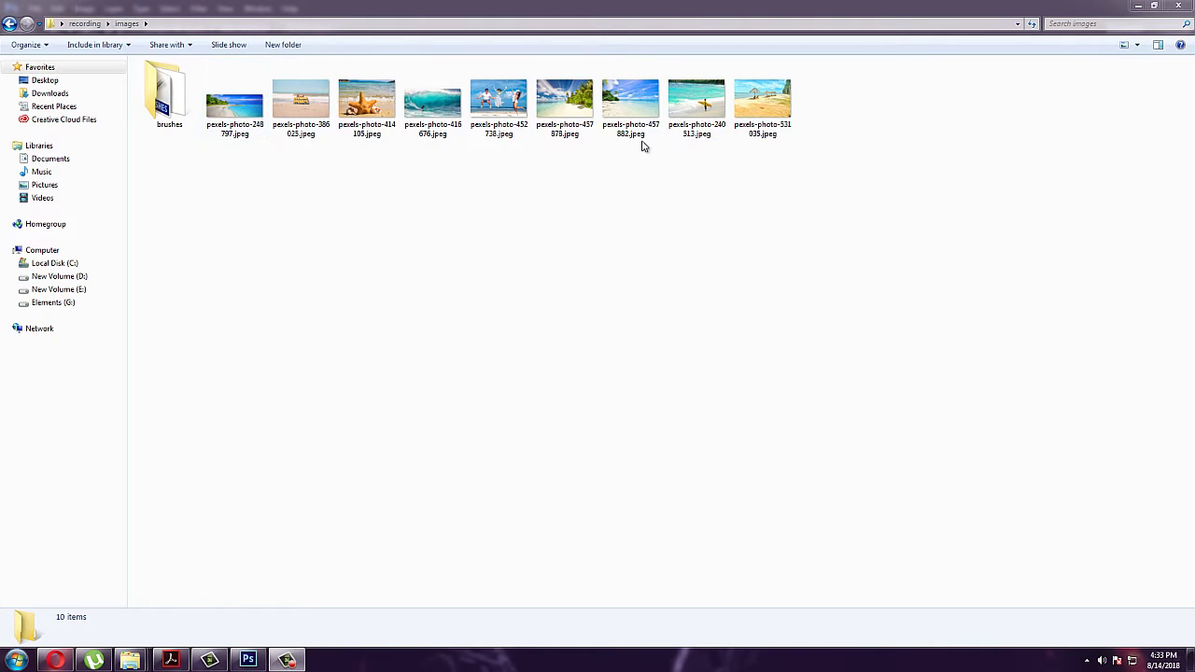
# Step: Bring the beach photo pexels-photo-457878.jpeg into Untitled-1 as a visible Layer 1
pyautogui.moveTo(564, 110)
pyautogui.mouseDown()
pyautogui.moveTo(245, 664)
pyautogui.moveTo(626, 101)
pyautogui.mouseUp()
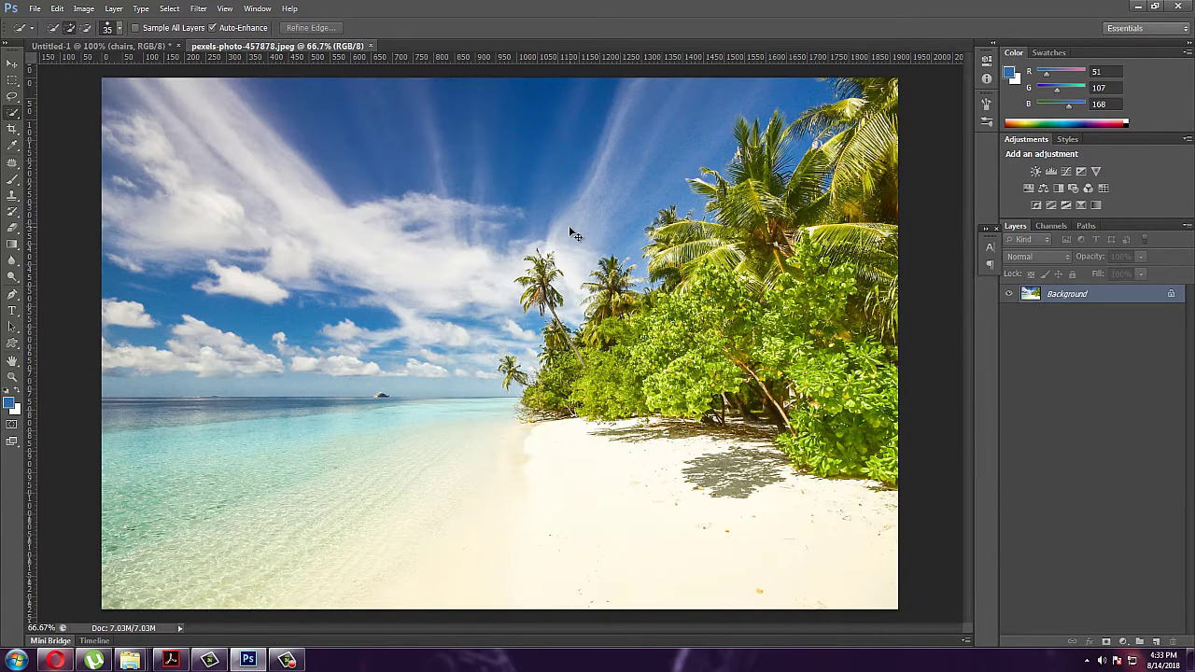
pyautogui.hotkey('ctrl', 'a')
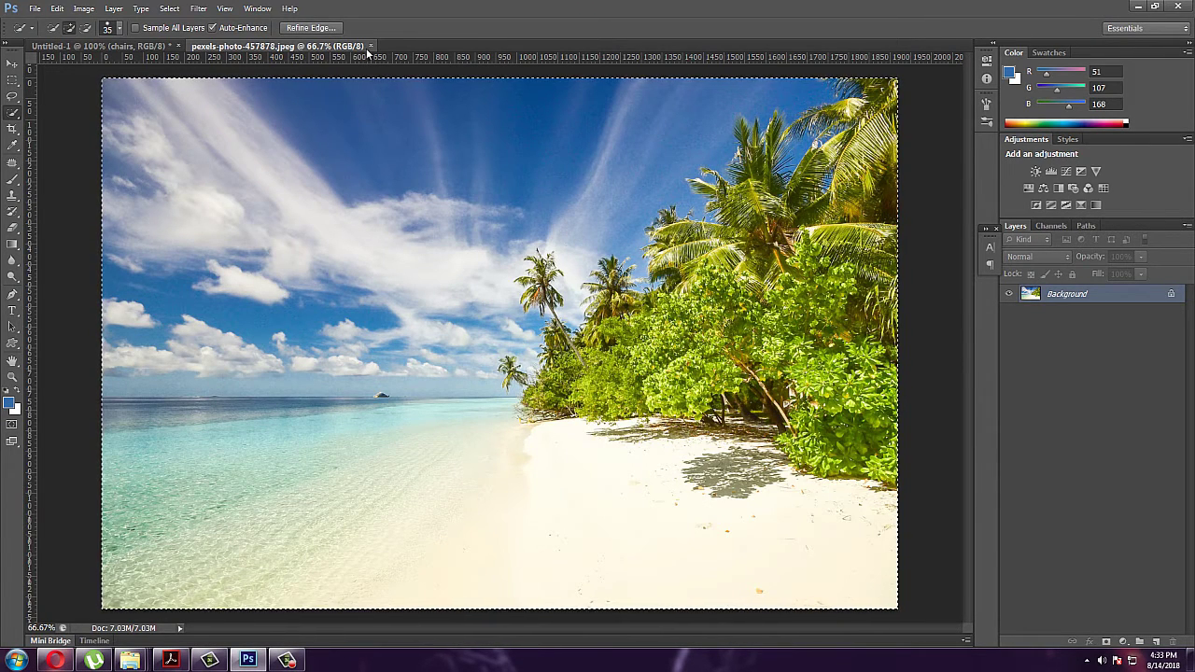
pyautogui.hotkey('ctrl', 'w')
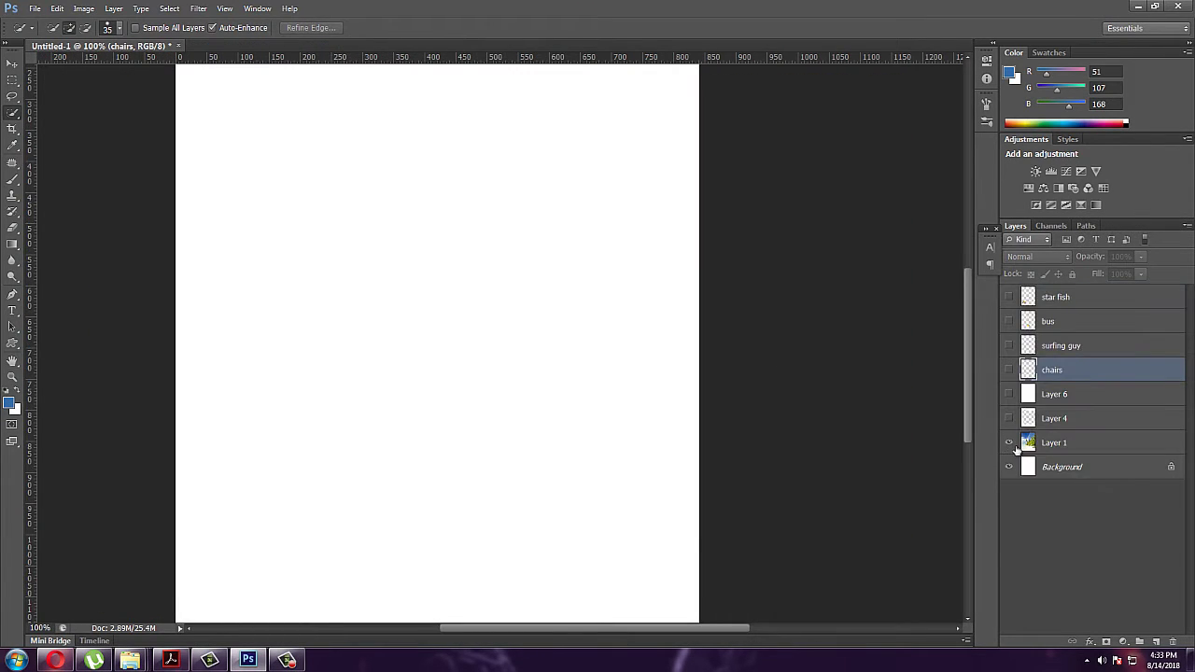
pyautogui.click(1017, 446)
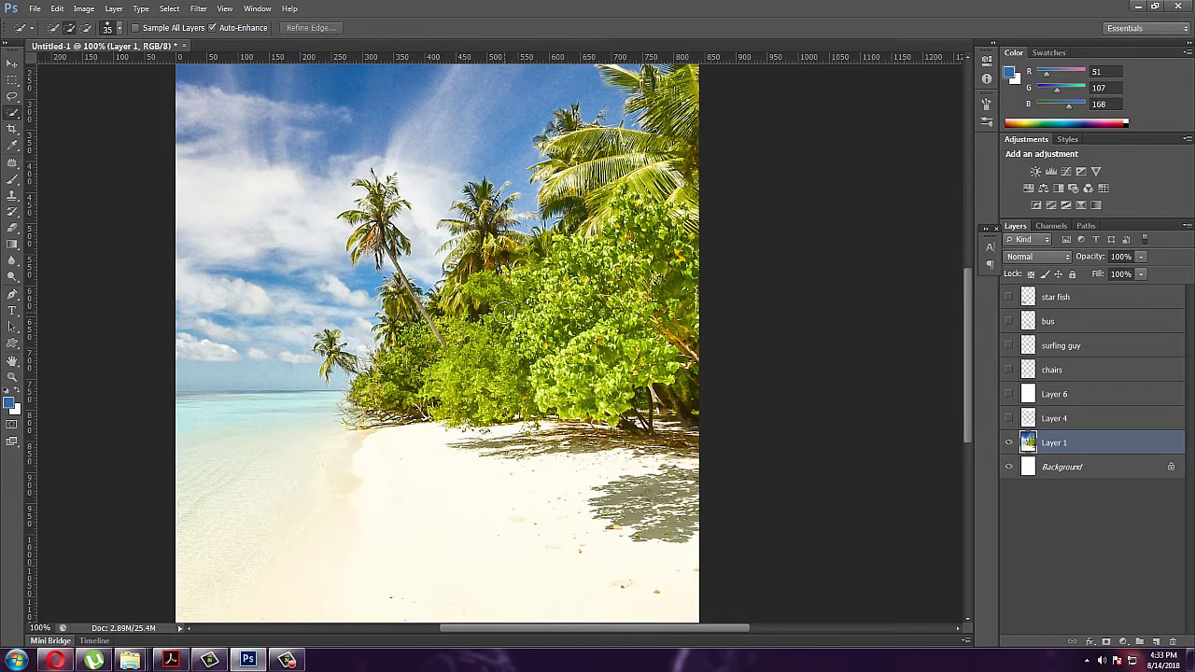
# Step: Open the yellow toy bus photo from the images folder in Photoshop
pyautogui.press('v')
pyautogui.hotkey('alt', 'Tab')
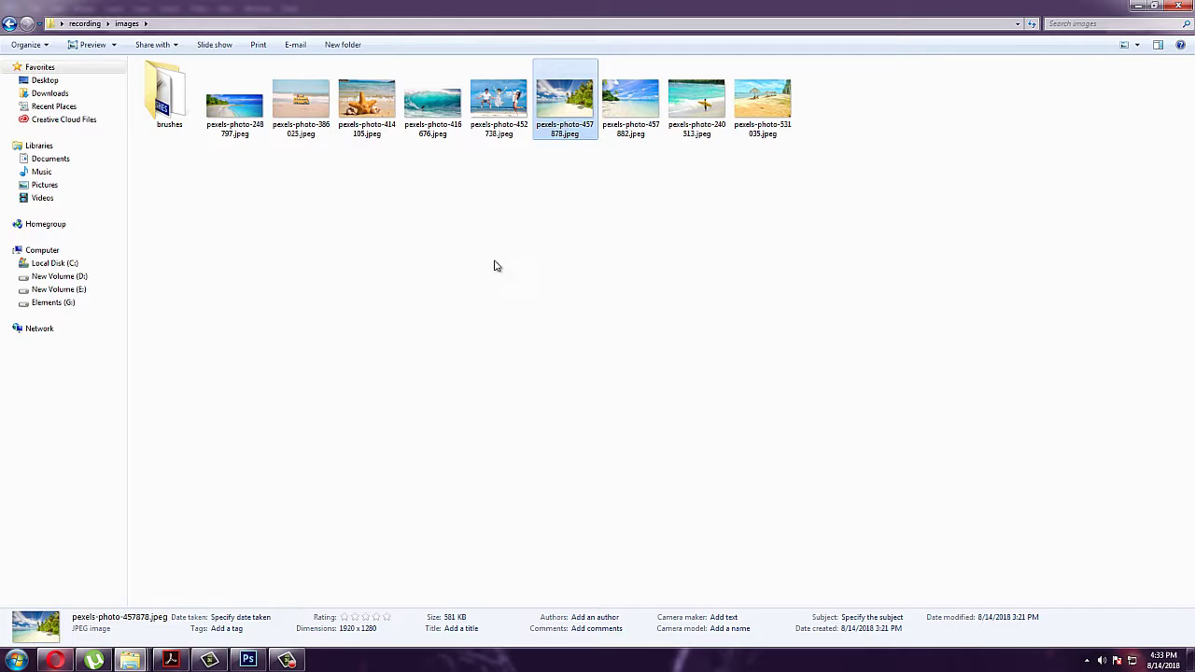
pyautogui.click(285, 173)
pyautogui.moveTo(298, 105)
pyautogui.mouseDown()
pyautogui.moveTo(271, 662)
pyautogui.moveTo(589, 39)
pyautogui.mouseUp()
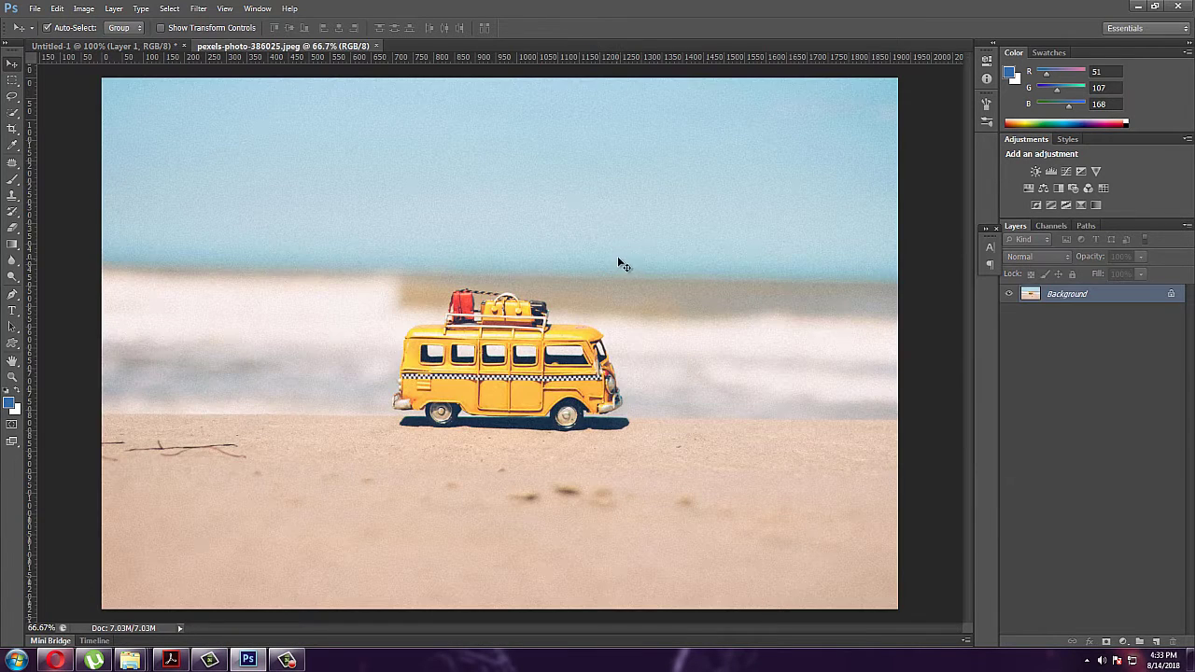
# Step: Quick-select the bus including its front bumper, refine the edges, then close the photo
pyautogui.click(13, 112)
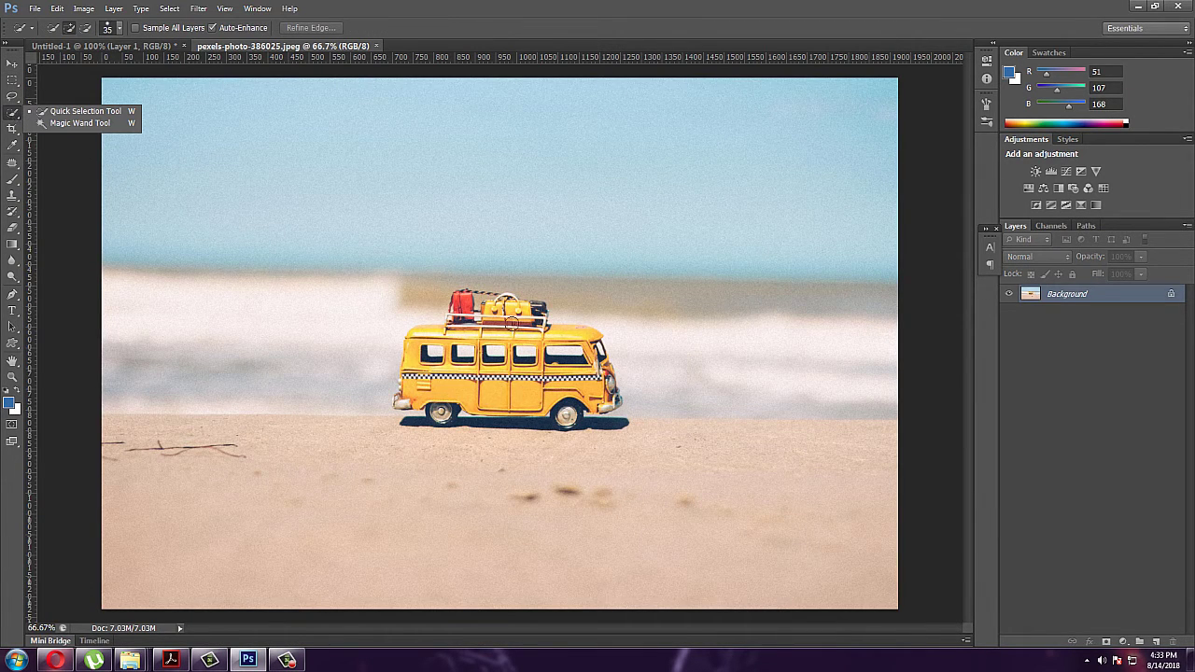
pyautogui.moveTo(435, 350)
pyautogui.mouseDown()
pyautogui.moveTo(429, 332)
pyautogui.moveTo(569, 350)
pyautogui.moveTo(588, 382)
pyautogui.moveTo(456, 405)
pyautogui.mouseUp()
pyautogui.click(400, 403)
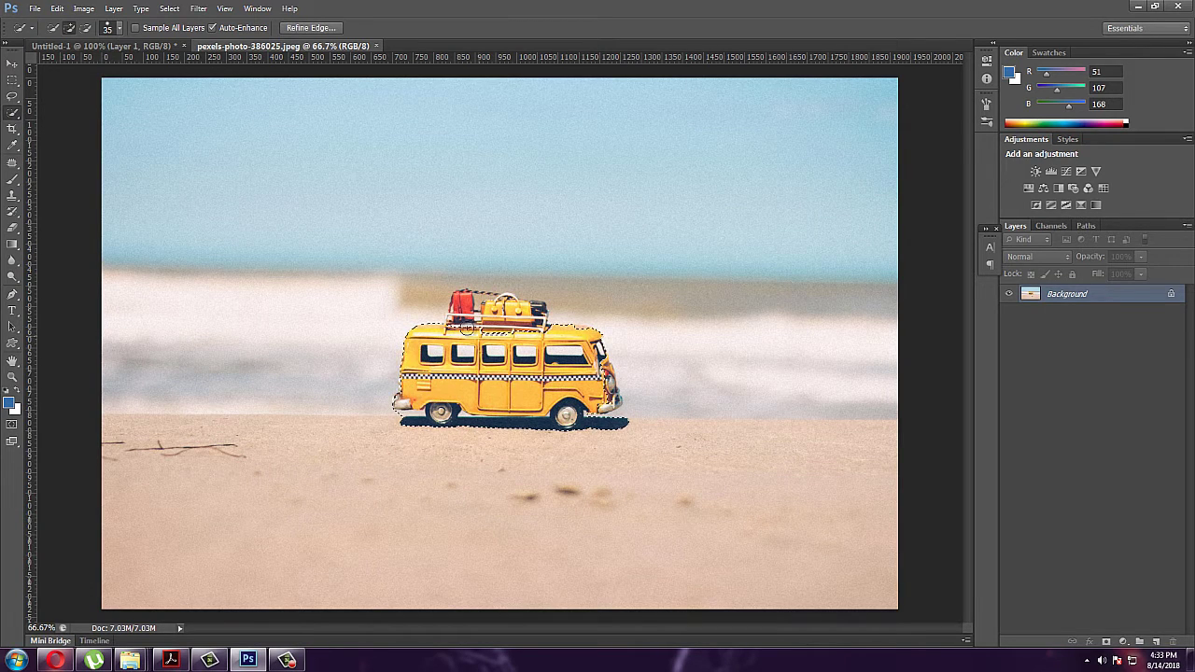
pyautogui.click(290, 29)
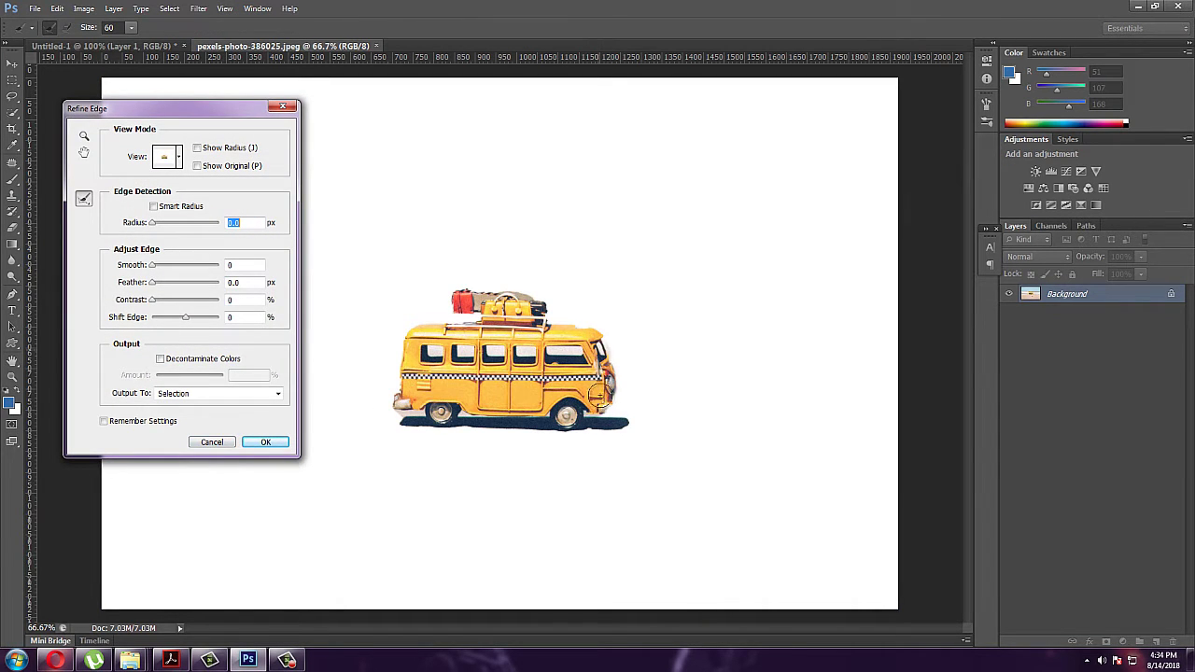
pyautogui.moveTo(605, 373); pyautogui.dragTo(602, 427)
pyautogui.moveTo(448, 404)
pyautogui.mouseDown()
pyautogui.moveTo(555, 325)
pyautogui.moveTo(619, 392)
pyautogui.mouseUp()
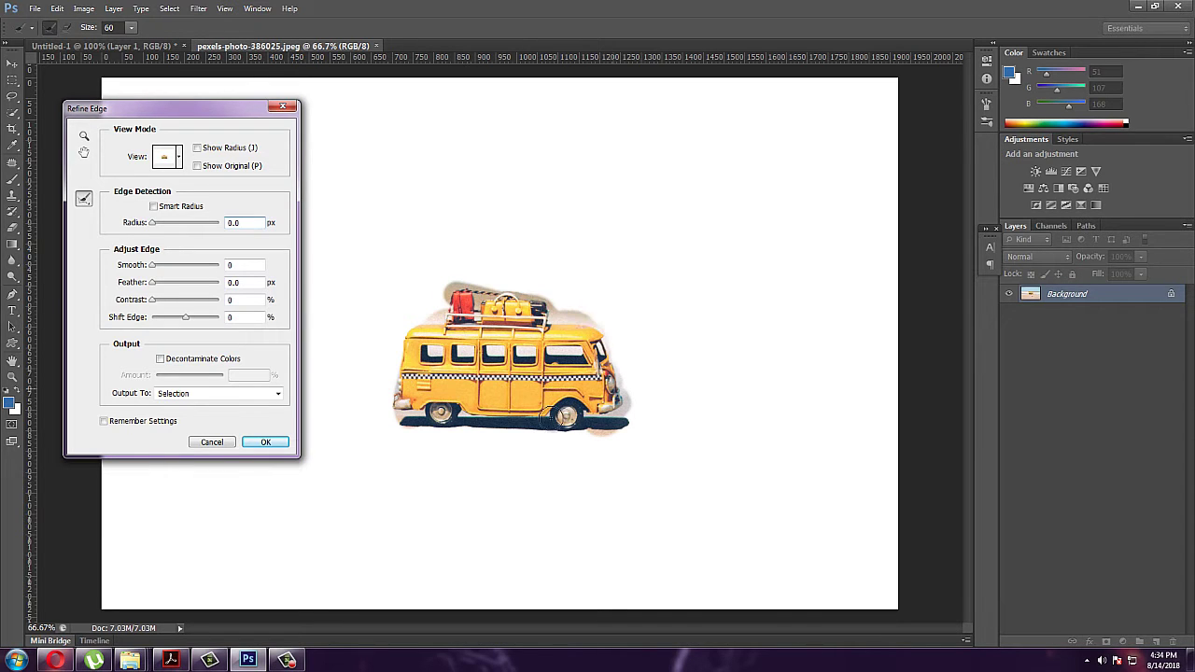
pyautogui.click(268, 443)
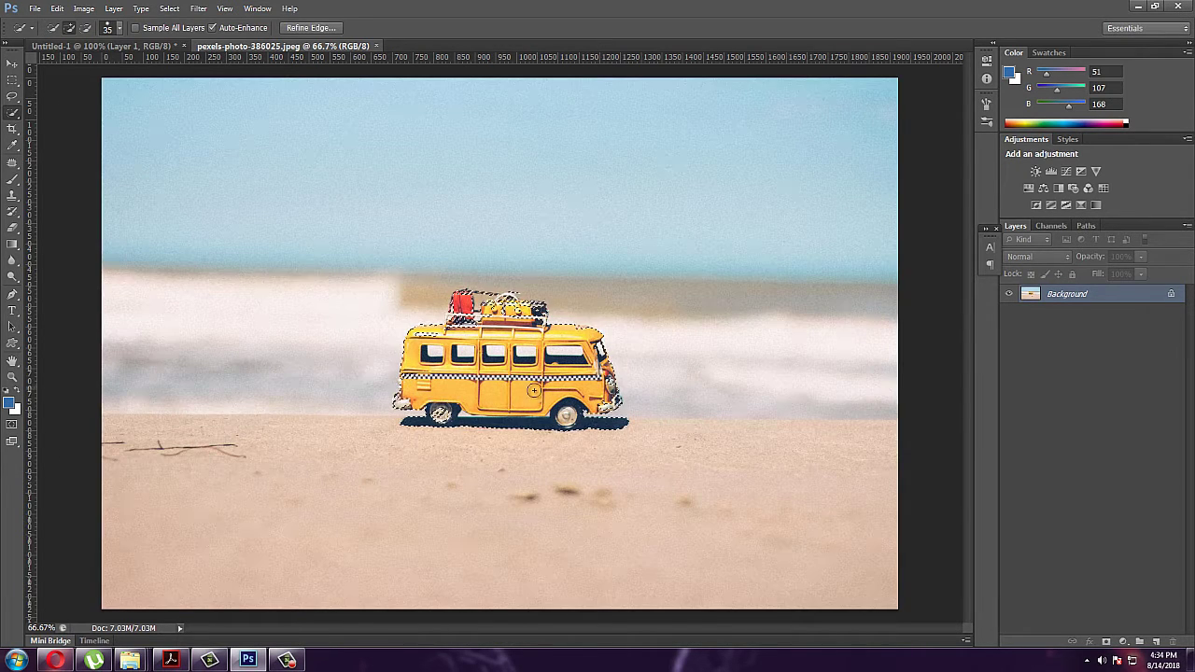
pyautogui.click(376, 46)
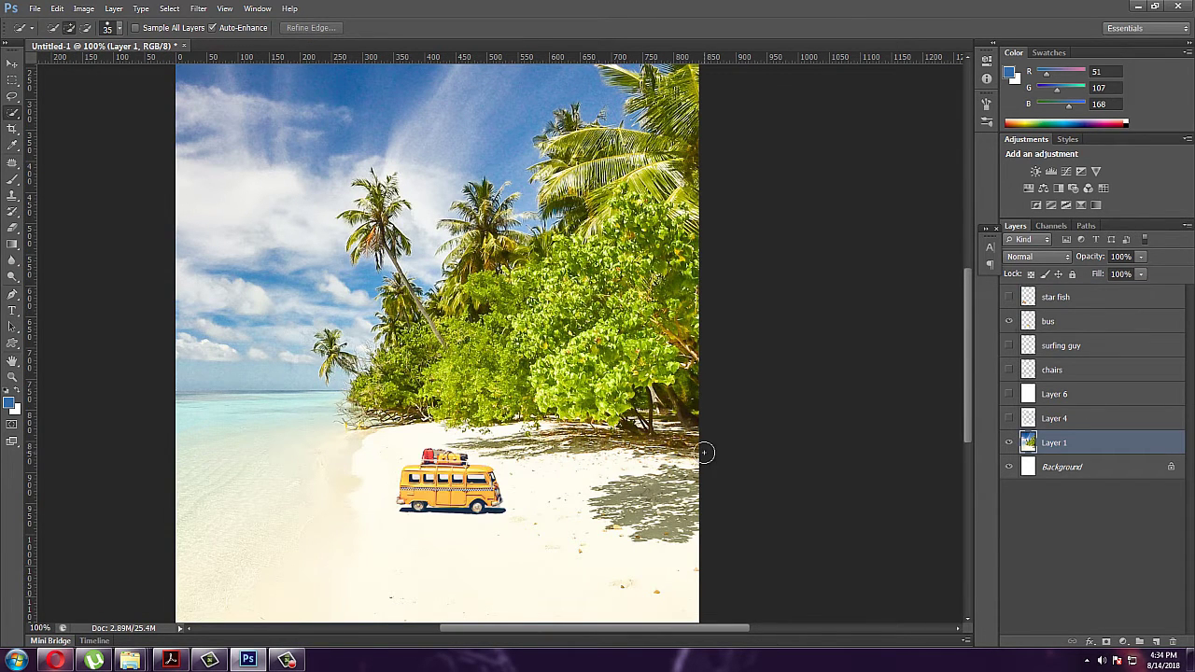
# Step: Open pexels-photo-414105.jpeg and quick-select the starfish plus the left and right seashells
pyautogui.hotkey('alt', 'Tab')
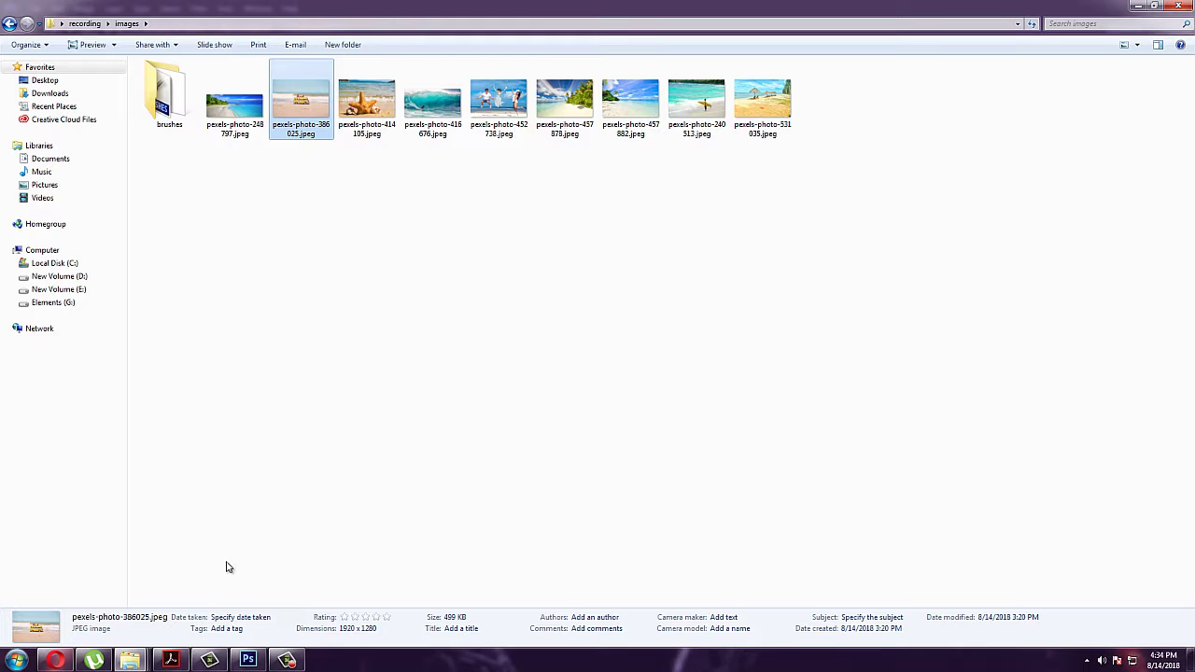
pyautogui.moveTo(366, 98)
pyautogui.mouseDown()
pyautogui.moveTo(355, 607)
pyautogui.moveTo(636, 24)
pyautogui.mouseUp()
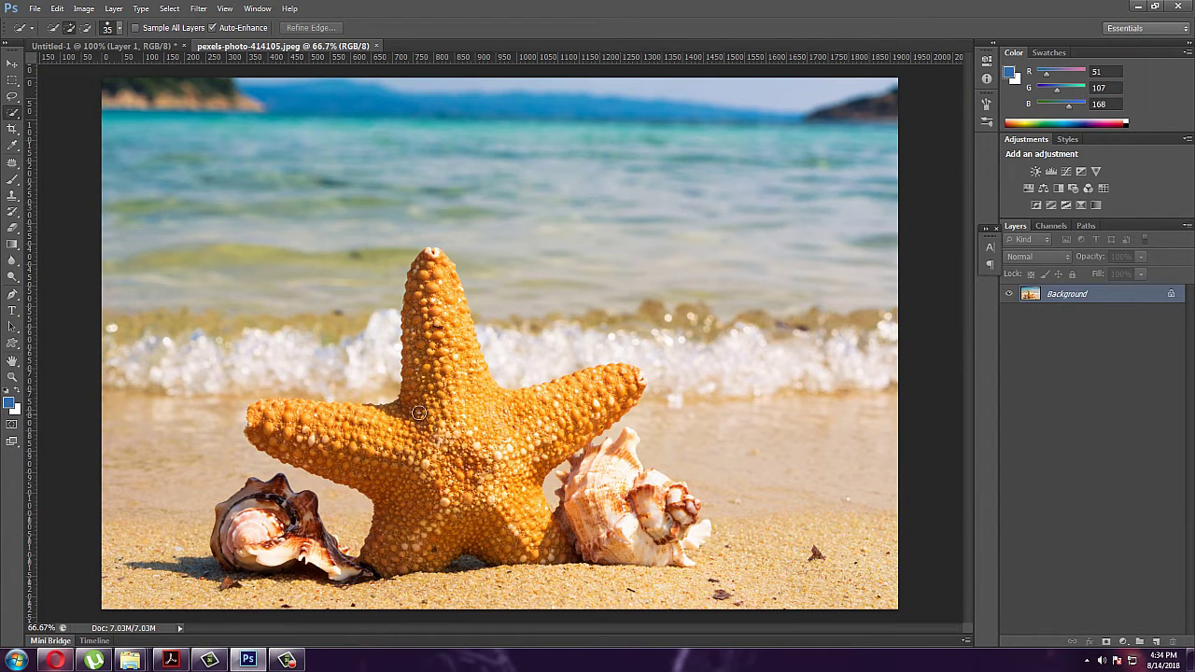
pyautogui.moveTo(452, 386)
pyautogui.mouseDown()
pyautogui.moveTo(527, 463)
pyautogui.moveTo(476, 538)
pyautogui.moveTo(381, 548)
pyautogui.moveTo(411, 468)
pyautogui.moveTo(270, 427)
pyautogui.moveTo(284, 415)
pyautogui.mouseUp()
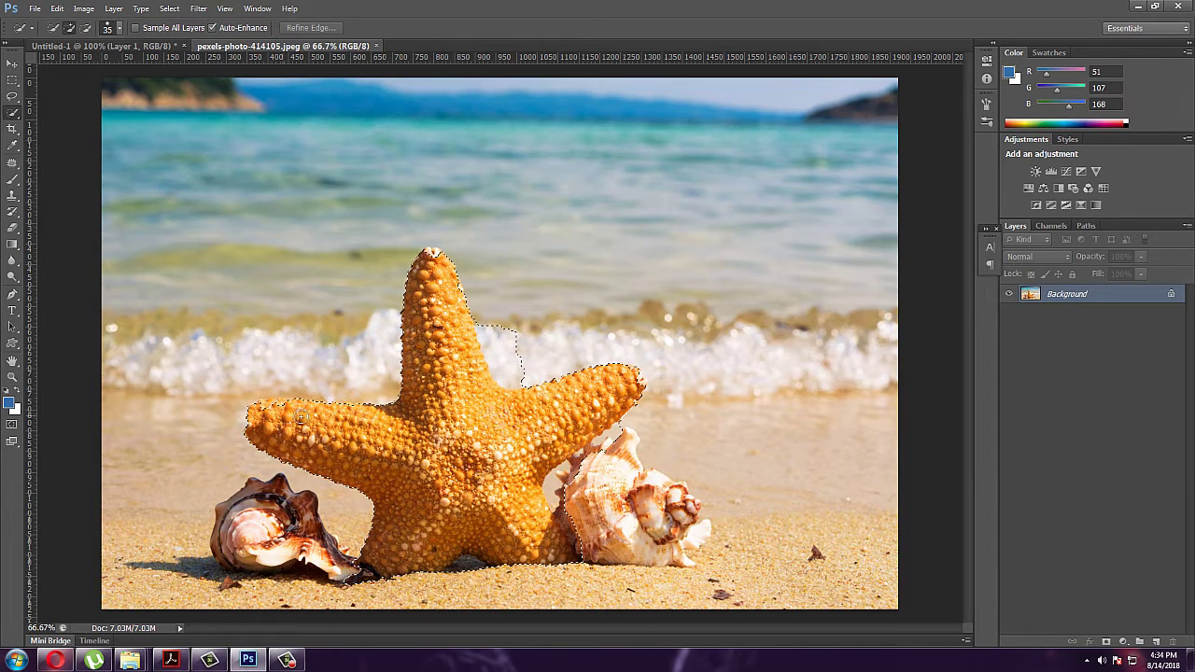
pyautogui.moveTo(274, 501); pyautogui.dragTo(262, 536)
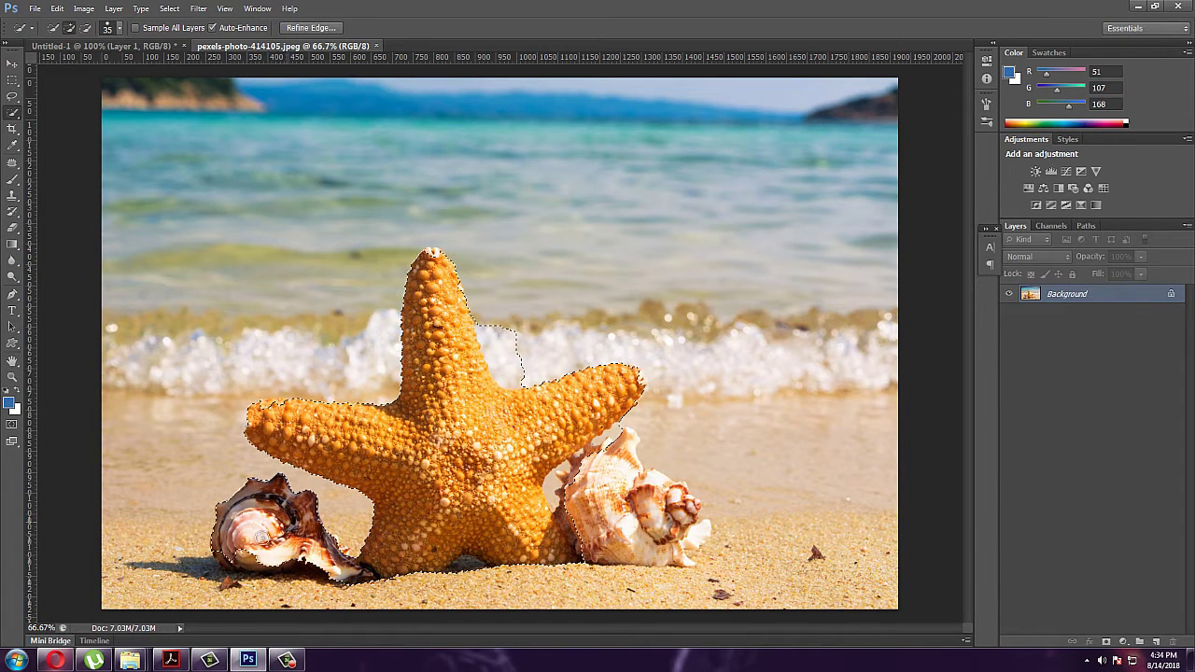
pyautogui.moveTo(612, 485); pyautogui.dragTo(635, 542)
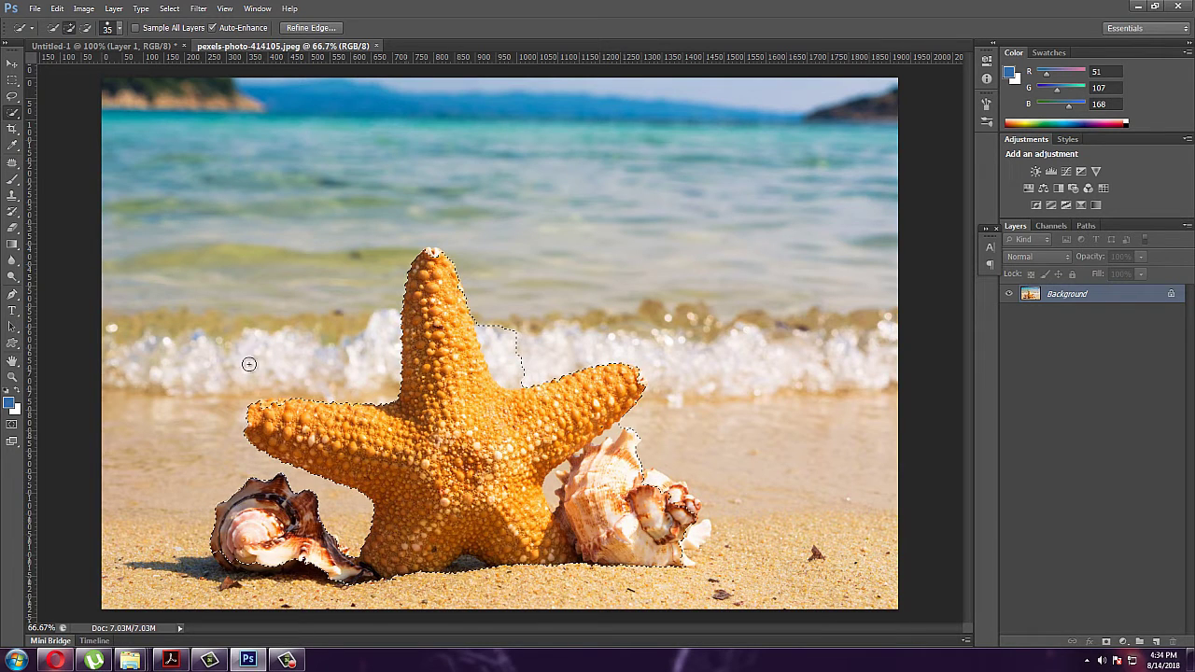
# Step: Refine the starfish selection's edges and subtract the water bulge from it
pyautogui.click(311, 27)
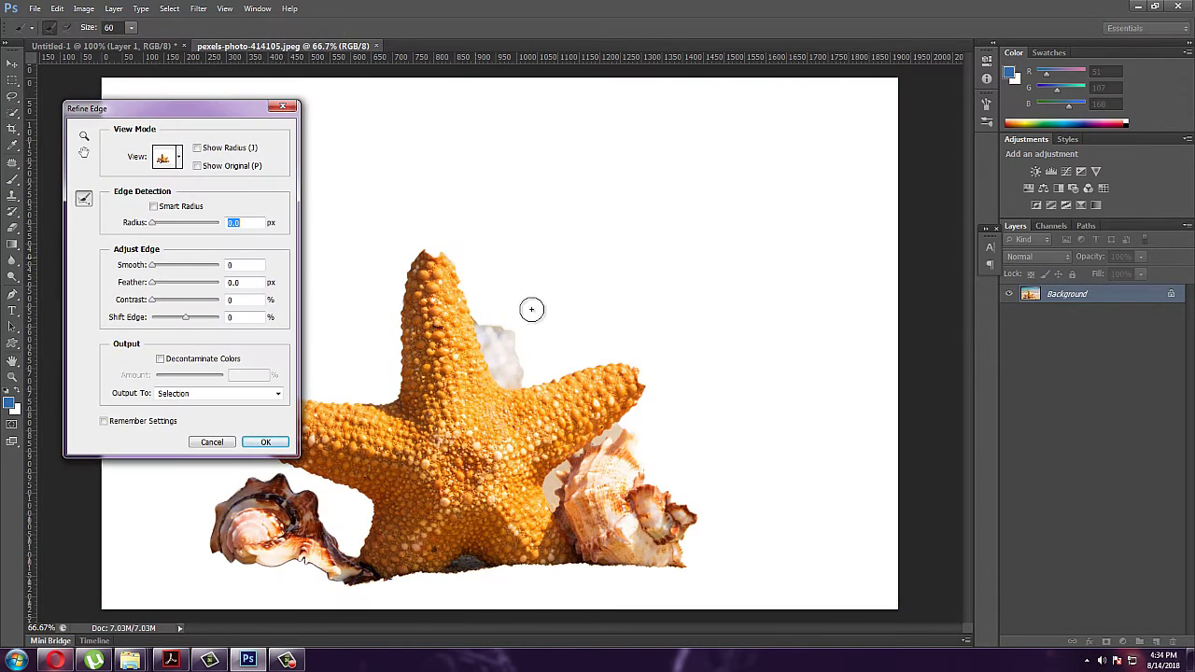
pyautogui.moveTo(587, 414)
pyautogui.mouseDown()
pyautogui.moveTo(670, 539)
pyautogui.moveTo(661, 554)
pyautogui.moveTo(350, 574)
pyautogui.moveTo(233, 488)
pyautogui.moveTo(320, 516)
pyautogui.moveTo(354, 546)
pyautogui.moveTo(317, 481)
pyautogui.moveTo(280, 583)
pyautogui.moveTo(257, 477)
pyautogui.mouseUp()
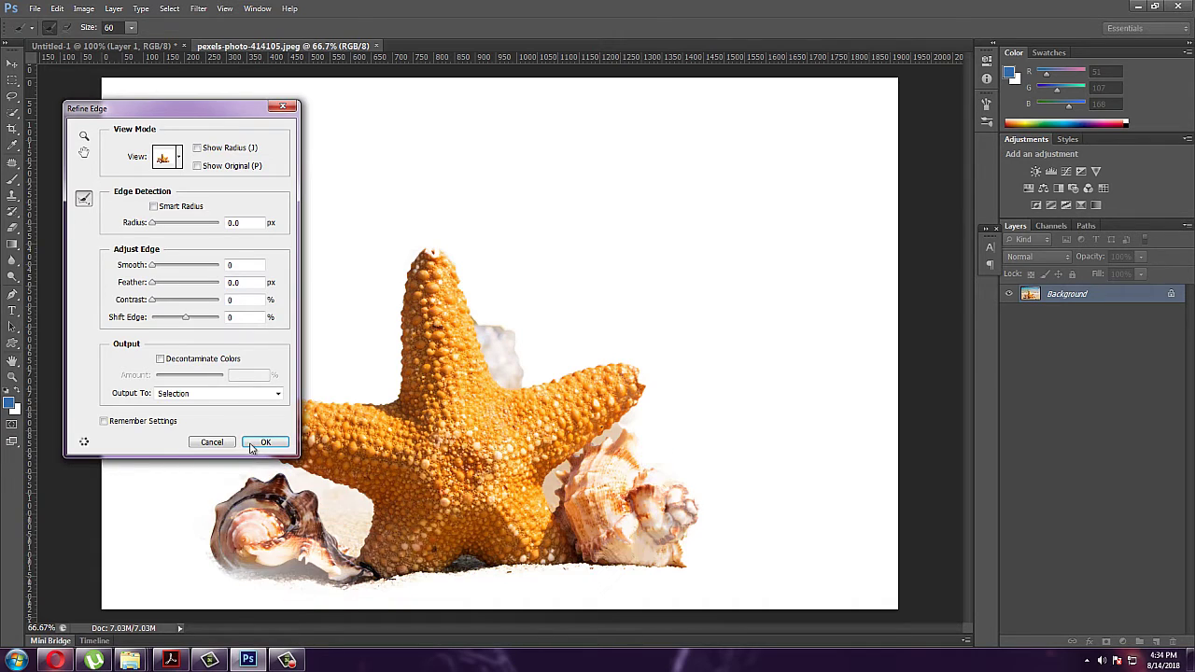
pyautogui.click(260, 441)
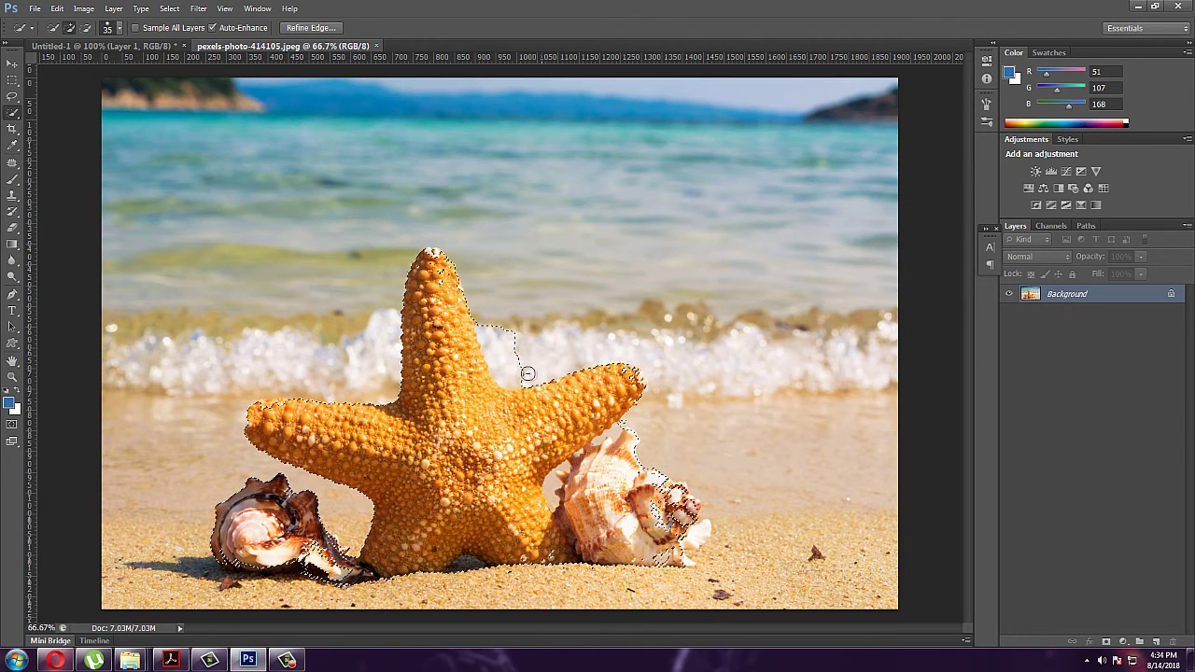
pyautogui.moveTo(528, 374); pyautogui.dragTo(480, 339)
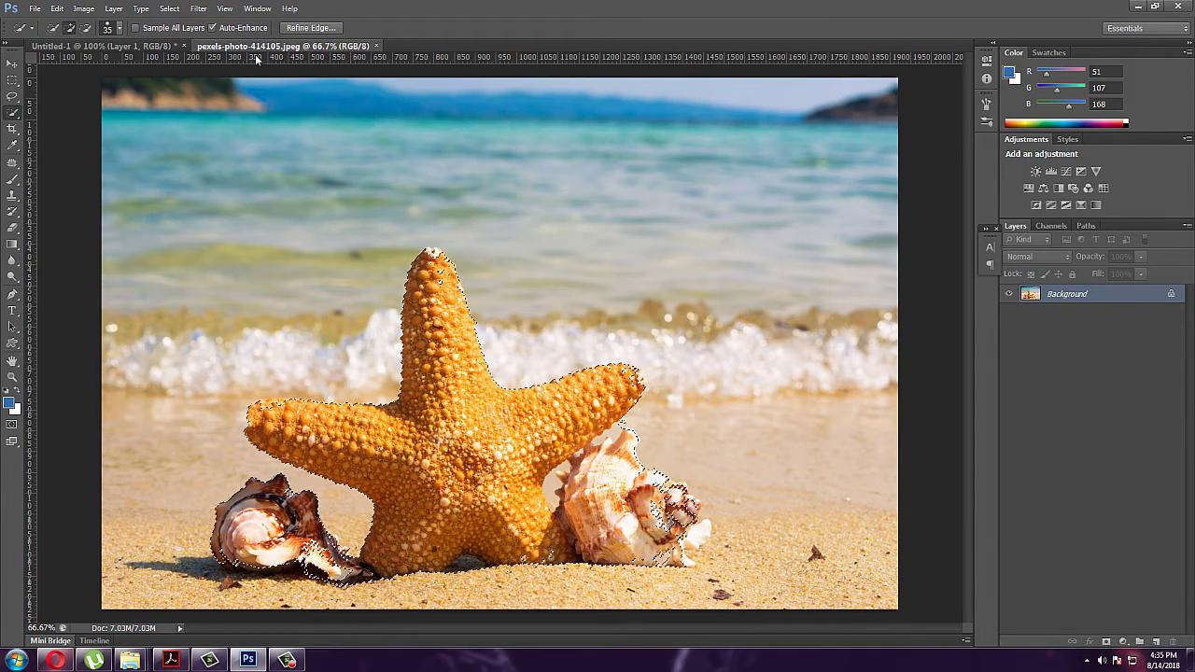
# Step: Show the star fish layer in Untitled-1 and close the starfish photo
pyautogui.click(103, 45)
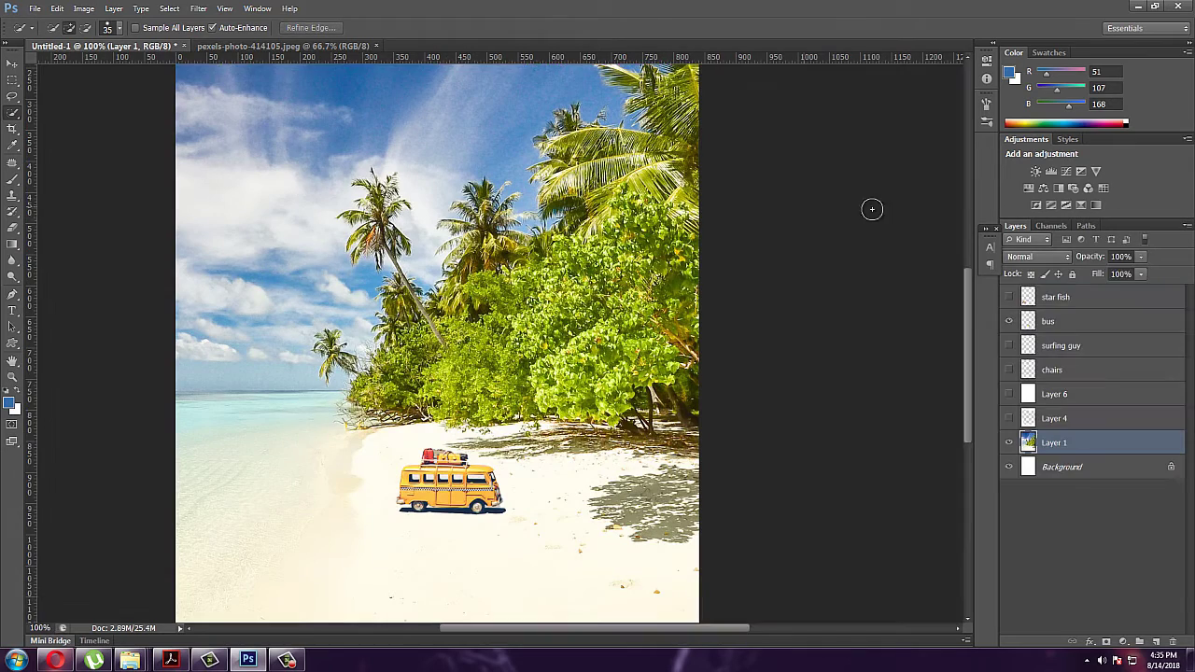
pyautogui.click(1008, 296)
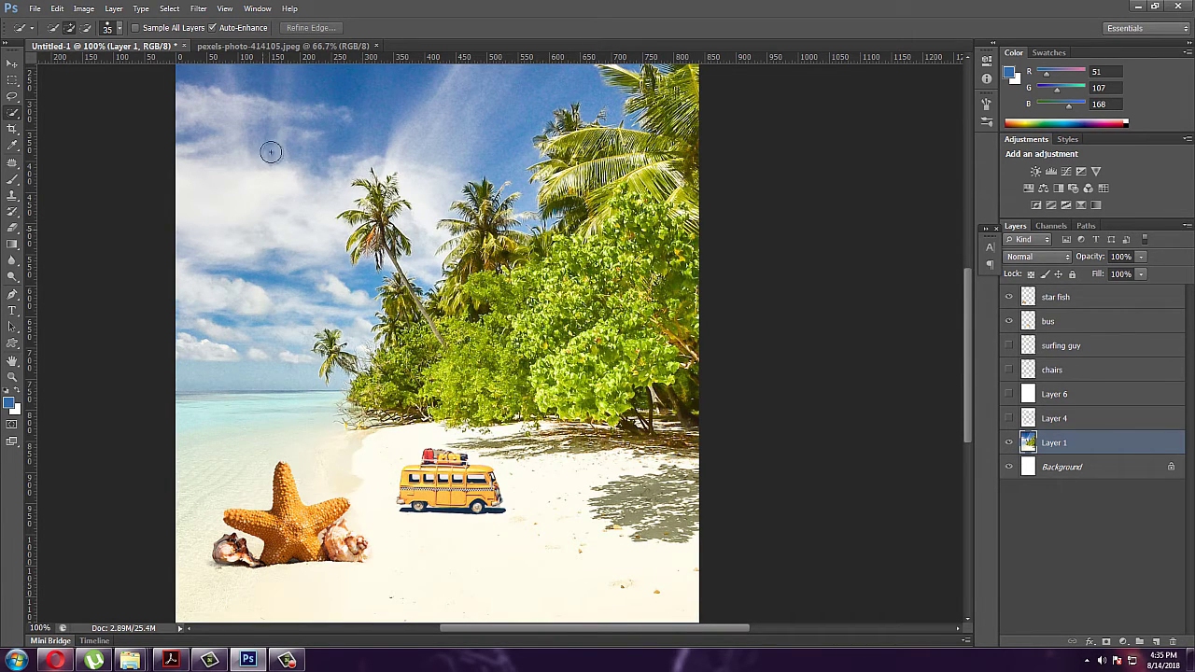
pyautogui.click(376, 47)
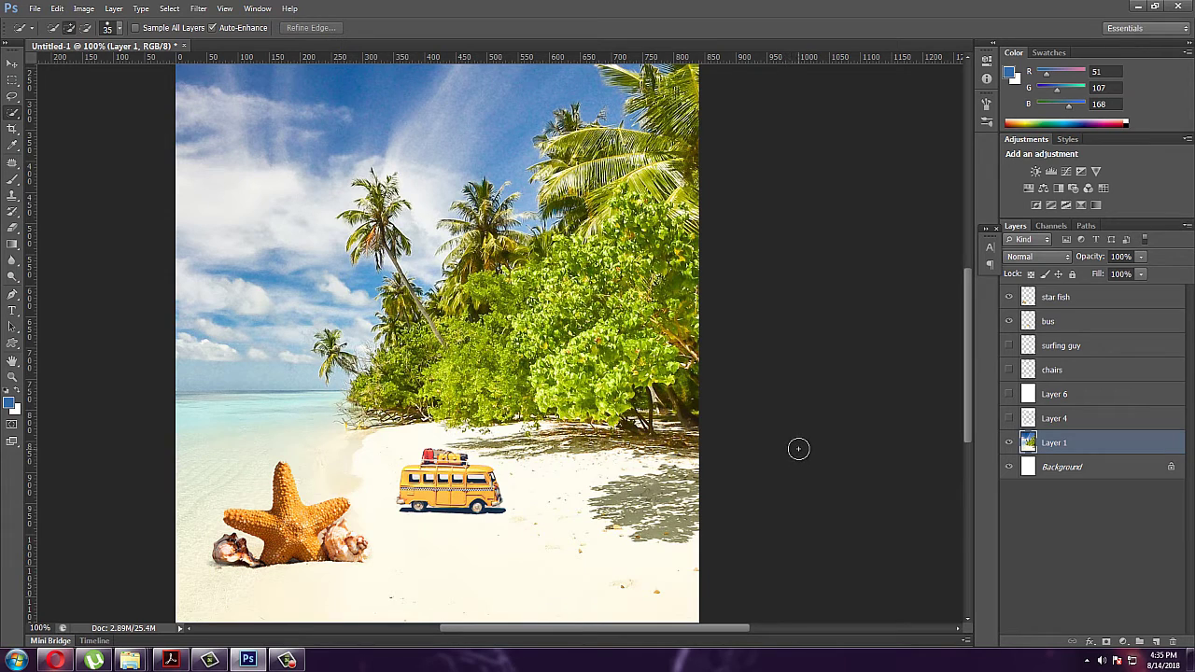
pyautogui.hotkey('alt', 'Tab')
# Step: Open the surfer photo, select the surfer with his board, and show the surfing guy layer
pyautogui.click(497, 280)
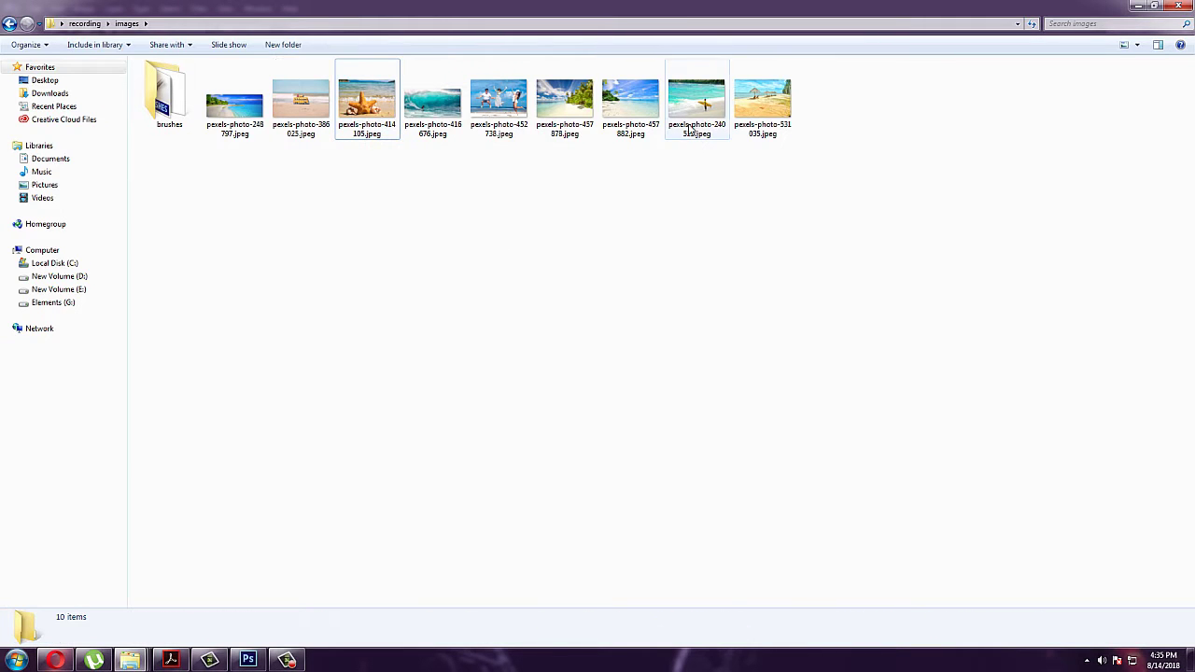
pyautogui.moveTo(696, 101)
pyautogui.mouseDown()
pyautogui.moveTo(264, 660)
pyautogui.moveTo(623, 20)
pyautogui.mouseUp()
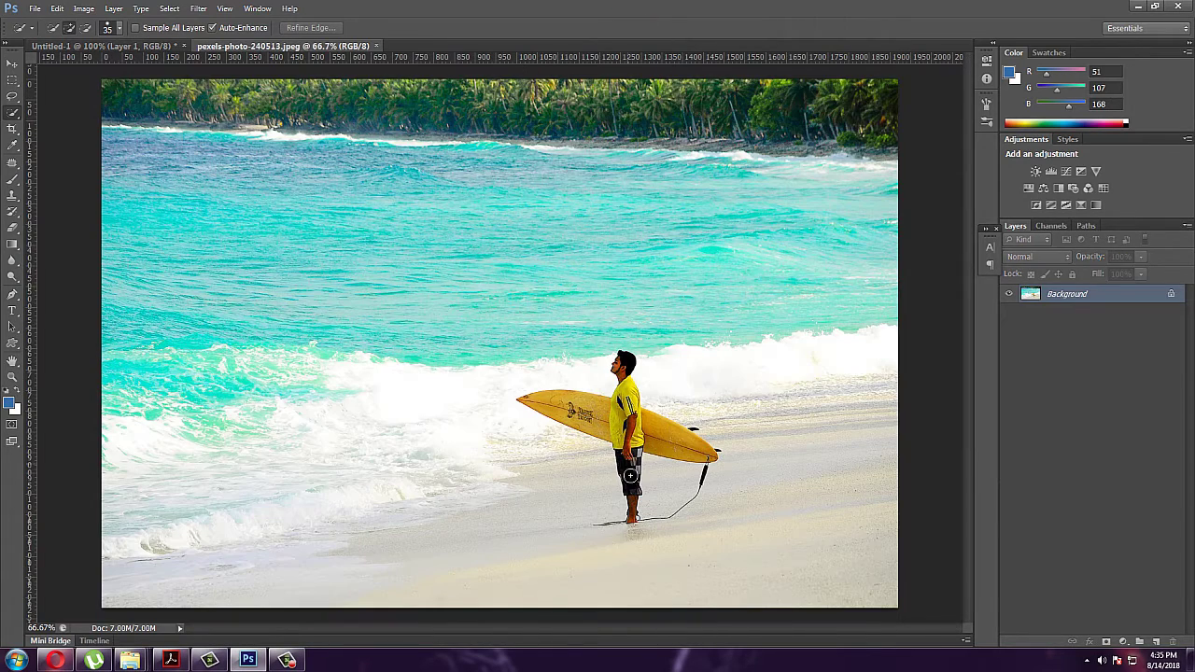
pyautogui.moveTo(631, 482)
pyautogui.mouseDown()
pyautogui.moveTo(627, 410)
pyautogui.moveTo(640, 420)
pyautogui.mouseUp()
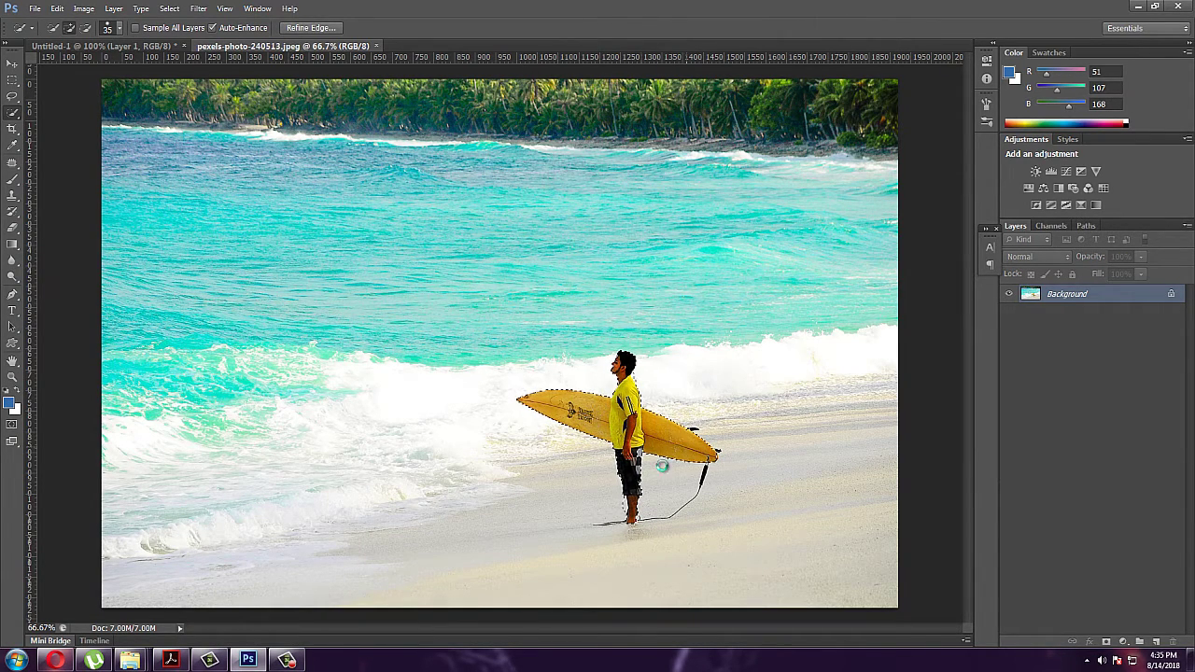
pyautogui.click(145, 47)
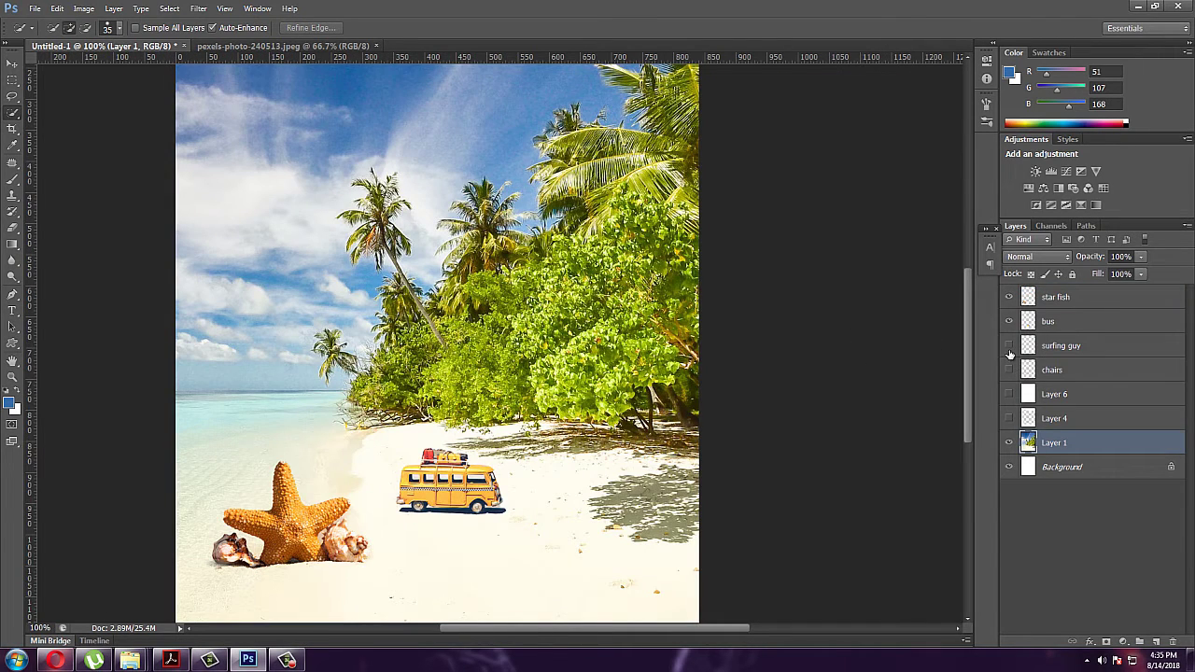
pyautogui.click(1008, 346)
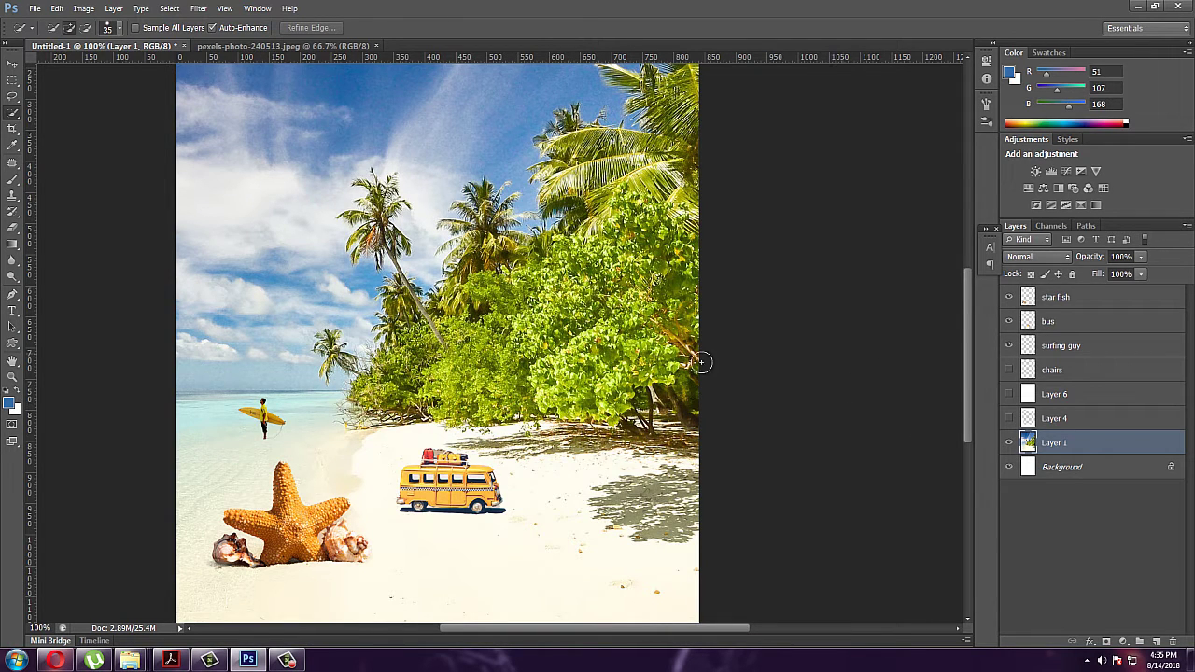
# Step: Open the beach-chairs photo, select the left umbrella and loungers, and show the chairs layer
pyautogui.moveTo(130, 660)
pyautogui.click(377, 621)
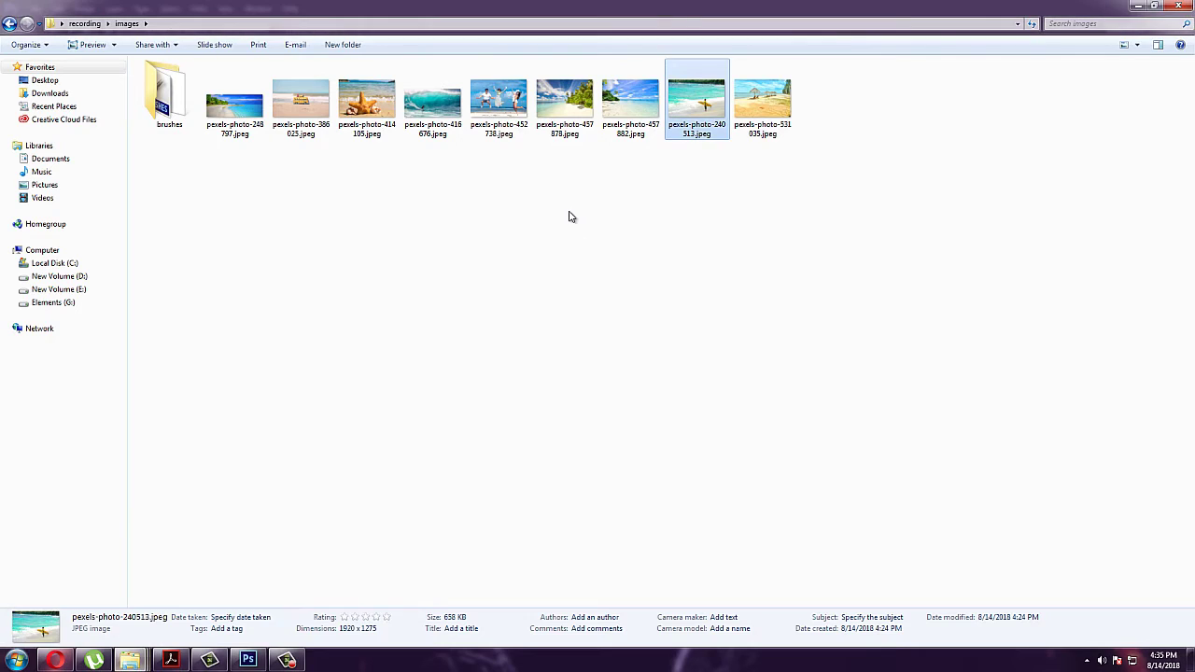
pyautogui.moveTo(761, 98)
pyautogui.mouseDown()
pyautogui.moveTo(250, 663)
pyautogui.moveTo(565, 82)
pyautogui.mouseUp()
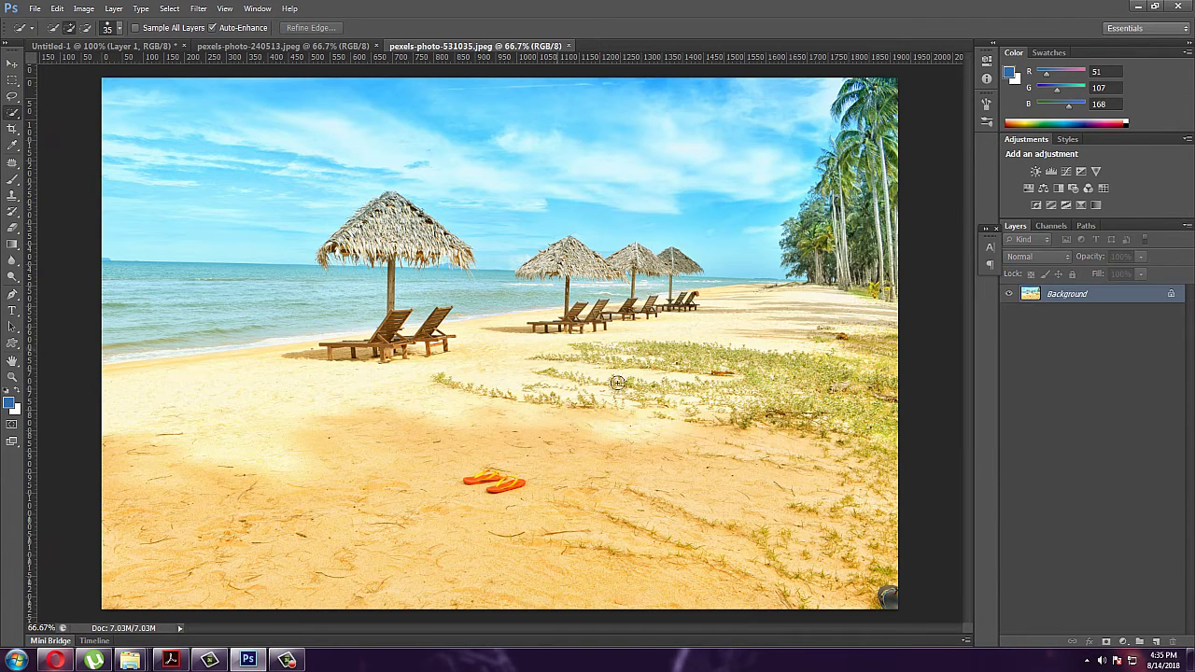
pyautogui.moveTo(344, 235)
pyautogui.mouseDown()
pyautogui.moveTo(444, 250)
pyautogui.moveTo(405, 300)
pyautogui.moveTo(429, 350)
pyautogui.moveTo(375, 353)
pyautogui.mouseUp()
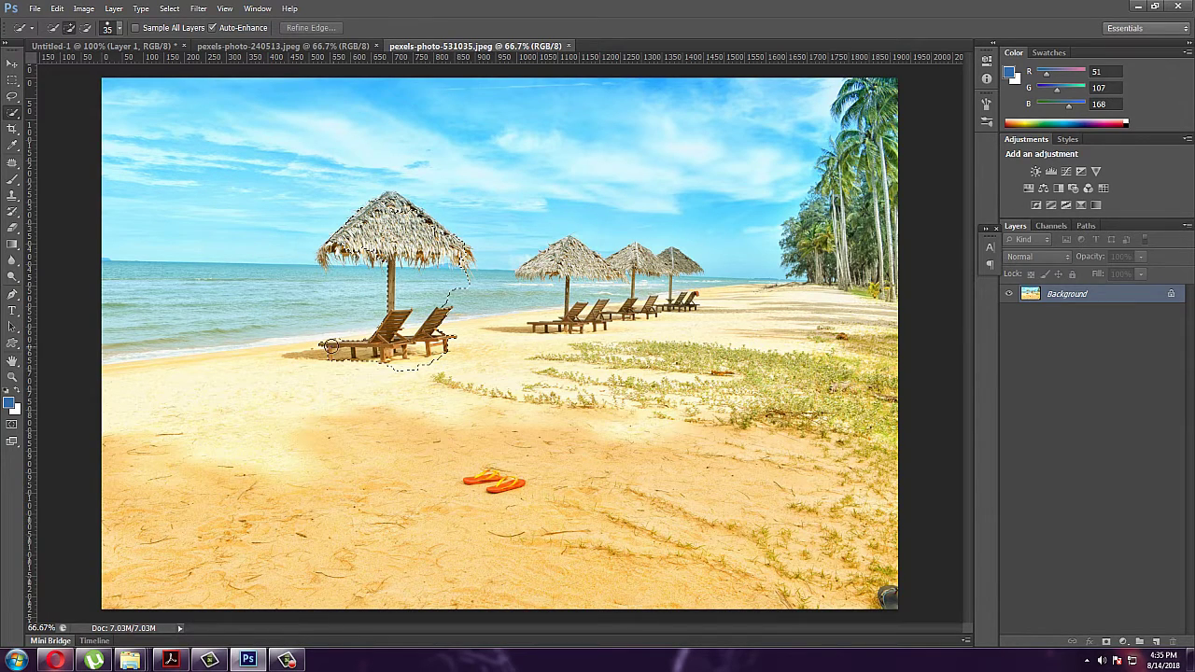
pyautogui.click(102, 45)
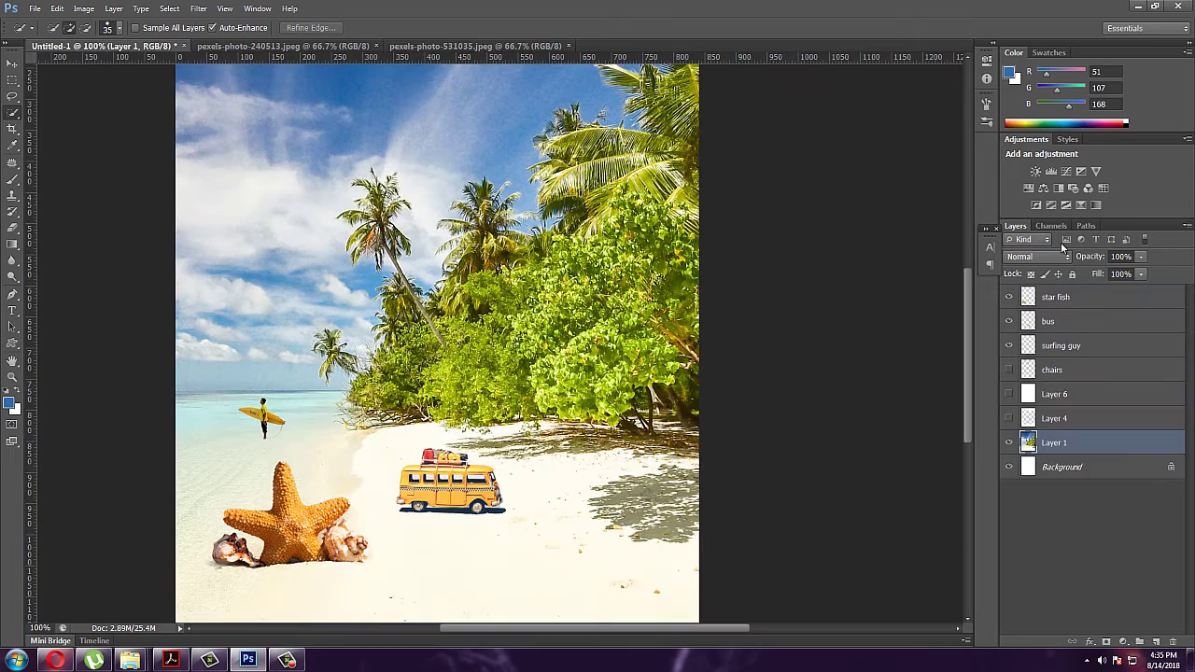
pyautogui.click(1008, 371)
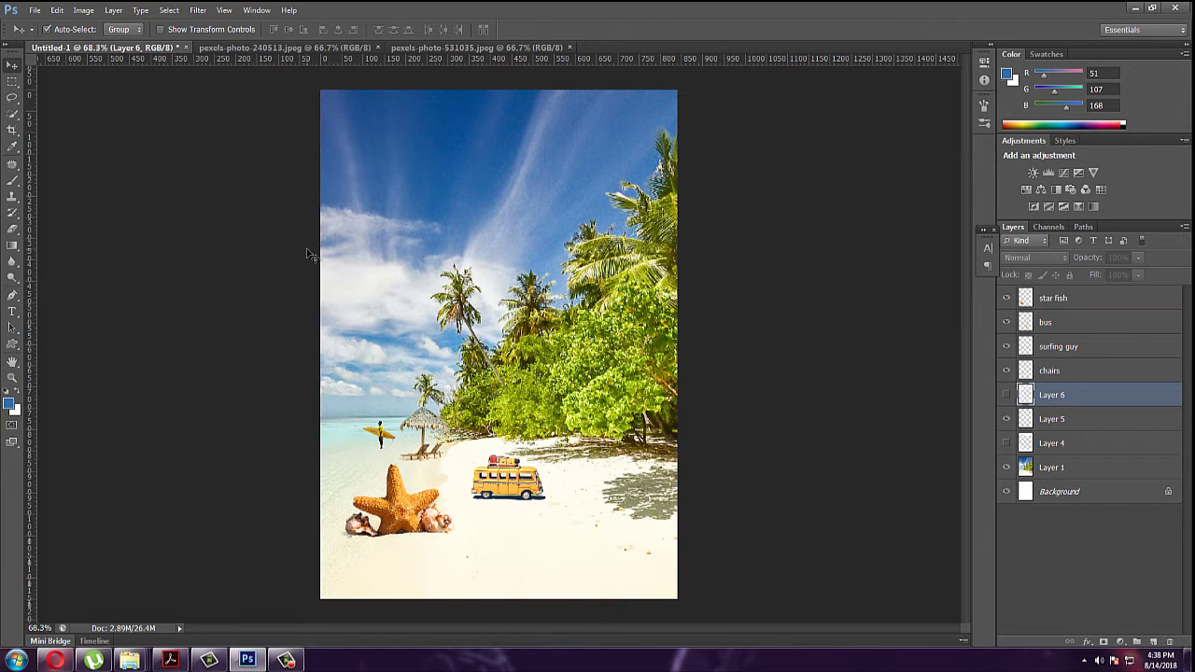
# Step: Replace the old Layer 6 with a new layer filled white
pyautogui.click(1005, 395)
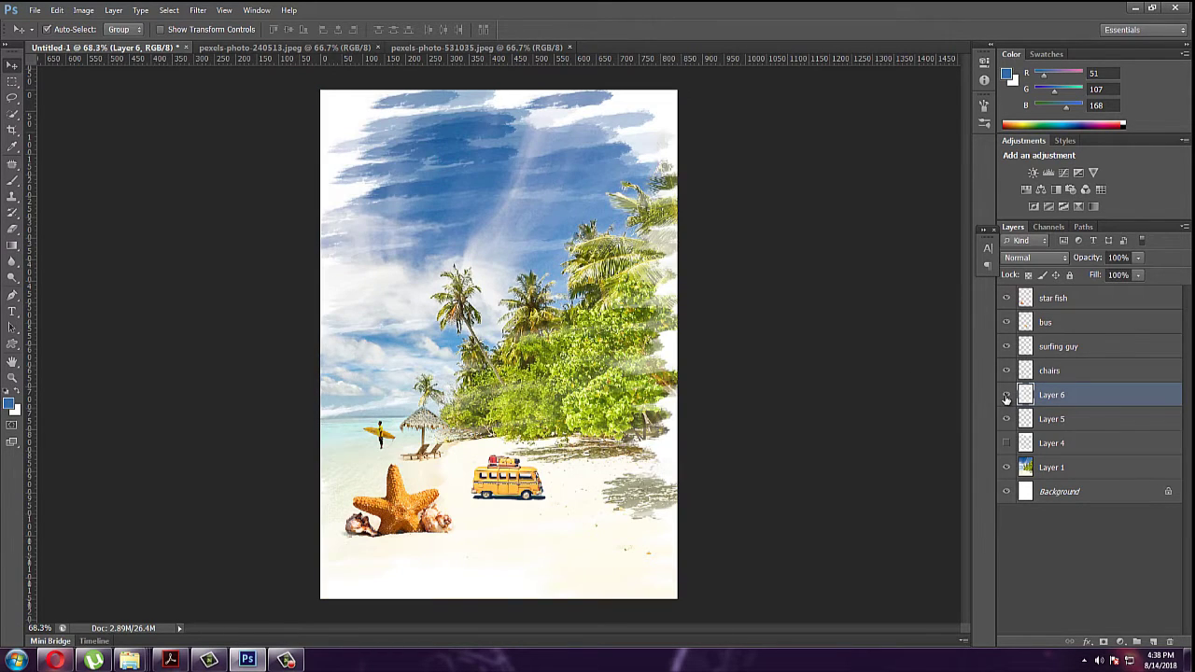
pyautogui.click(1005, 395)
pyautogui.click(1169, 643)
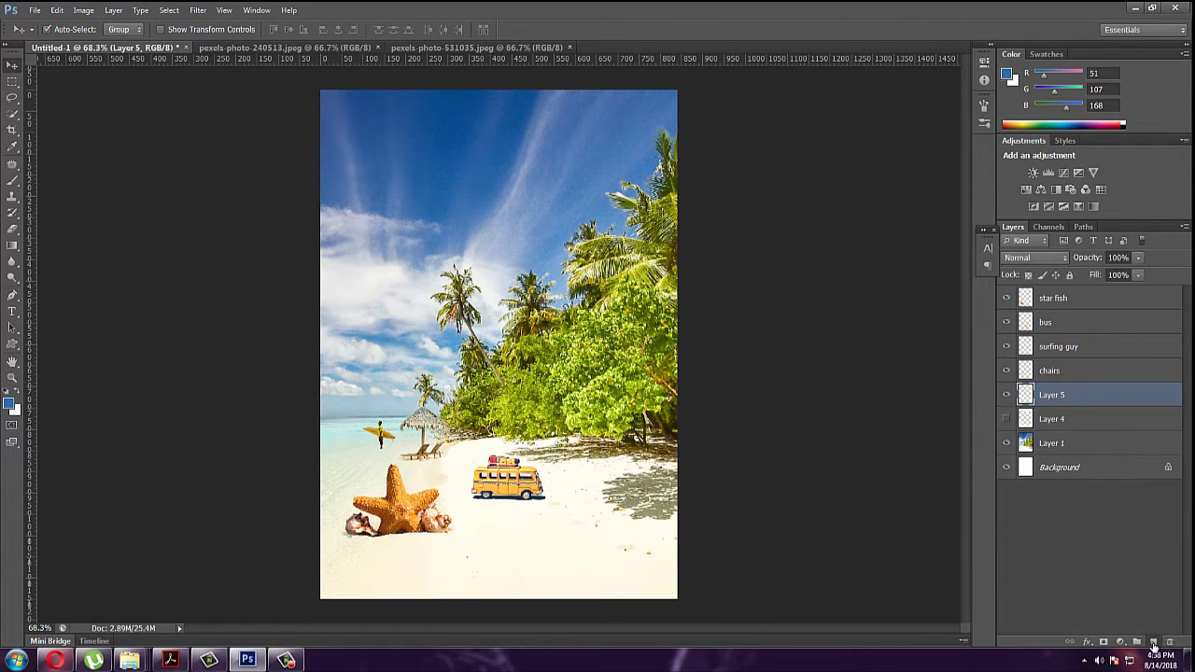
pyautogui.click(1154, 643)
pyautogui.hotkey('ctrl', 'BackSpace')
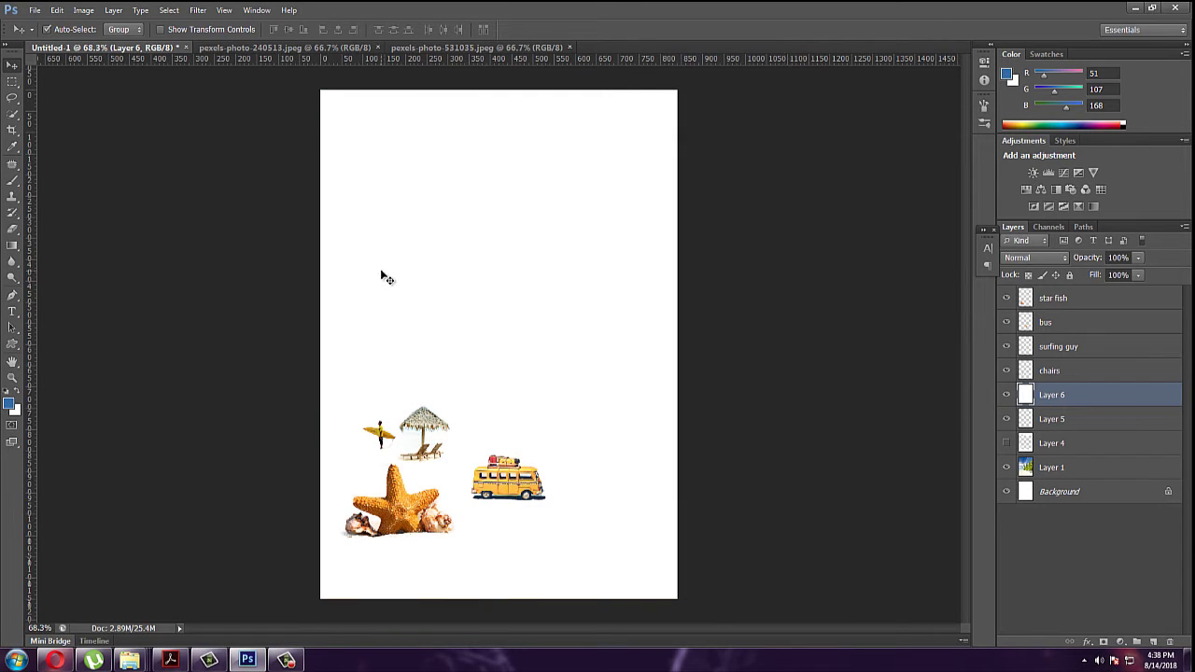
# Step: Erase the white layer's centre with the 132 px grunge eraser brush to reveal the beach
pyautogui.press('e')
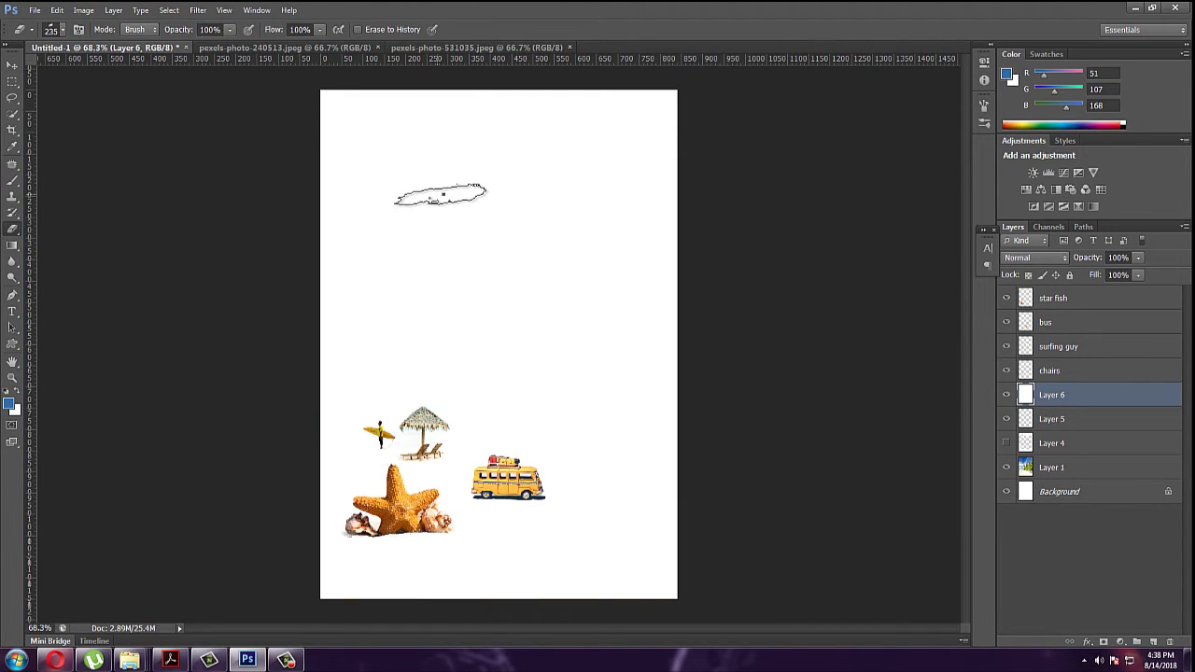
pyautogui.rightClick(440, 195)
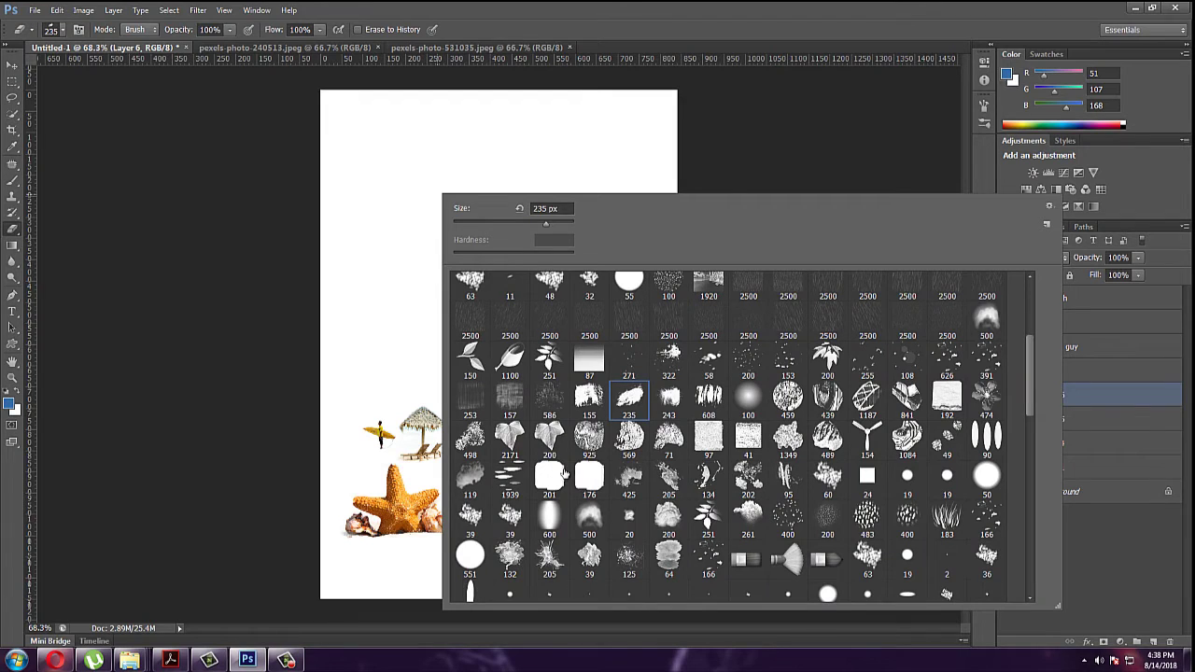
pyautogui.click(505, 555)
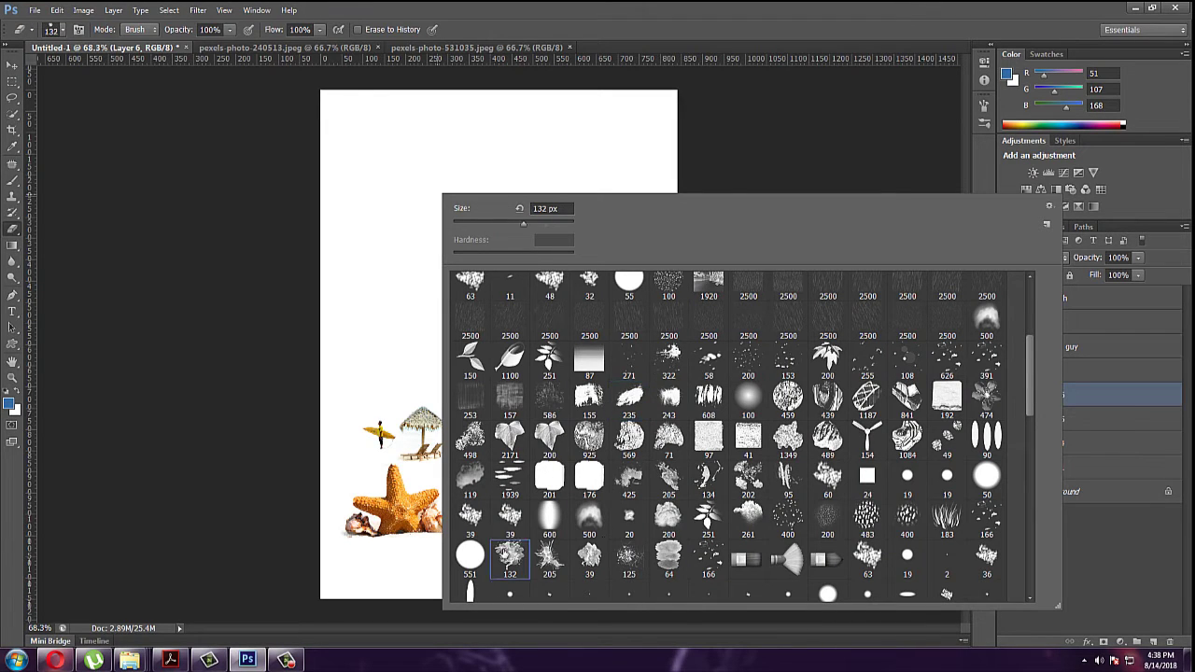
pyautogui.click(679, 7)
pyautogui.moveTo(360, 120)
pyautogui.mouseDown()
pyautogui.moveTo(438, 168)
pyautogui.moveTo(551, 355)
pyautogui.moveTo(523, 438)
pyautogui.moveTo(411, 448)
pyautogui.moveTo(451, 346)
pyautogui.moveTo(401, 248)
pyautogui.moveTo(560, 214)
pyautogui.moveTo(611, 392)
pyautogui.moveTo(602, 538)
pyautogui.moveTo(649, 280)
pyautogui.moveTo(591, 208)
pyautogui.moveTo(618, 488)
pyautogui.mouseUp()
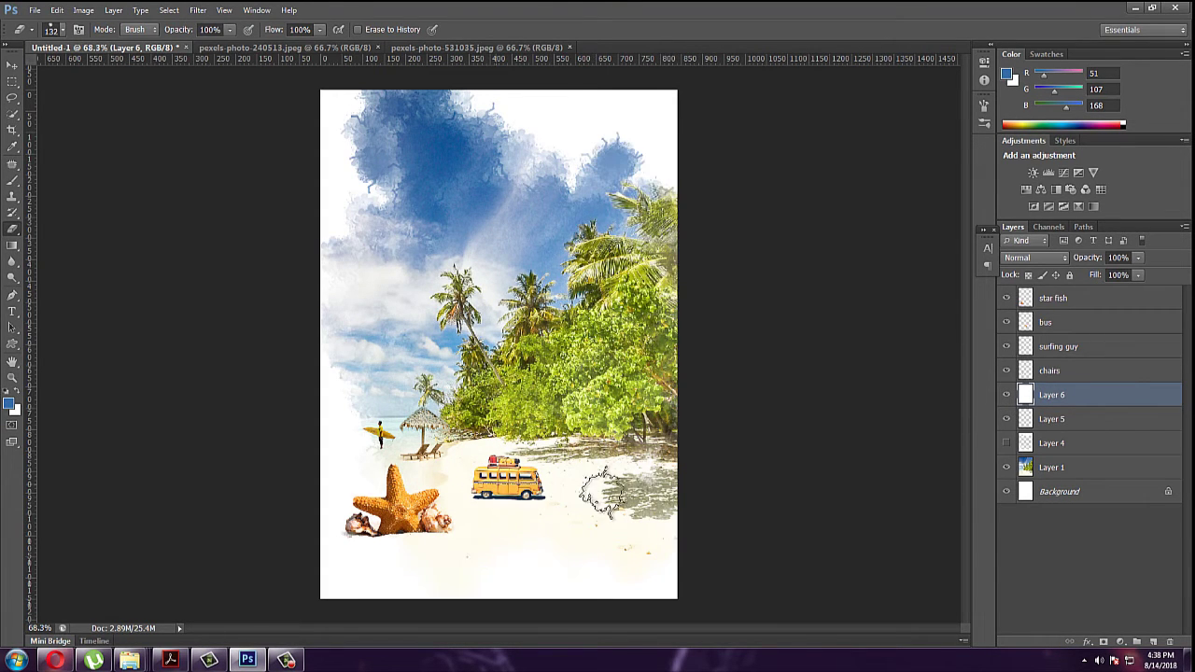
pyautogui.moveTo(576, 171)
pyautogui.mouseDown()
pyautogui.moveTo(618, 117)
pyautogui.moveTo(616, 201)
pyautogui.moveTo(559, 289)
pyautogui.moveTo(508, 256)
pyautogui.moveTo(528, 176)
pyautogui.moveTo(579, 280)
pyautogui.mouseUp()
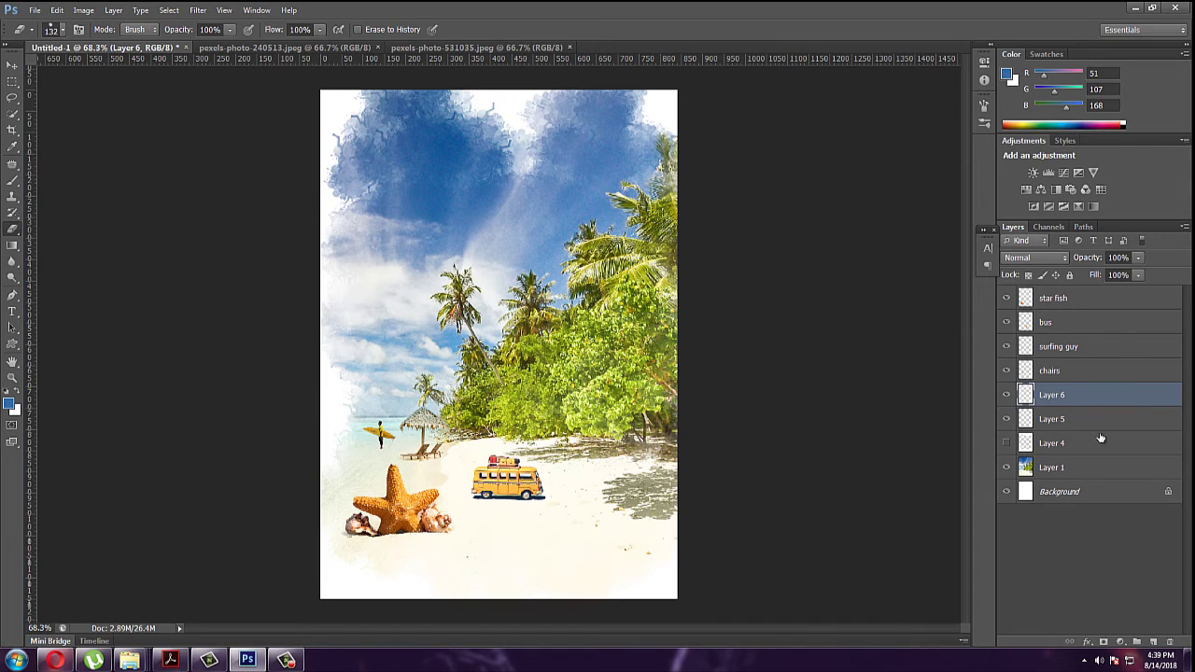
# Step: Type and commit the word 'Welcome' near the bottom of the collage
pyautogui.click(1006, 443)
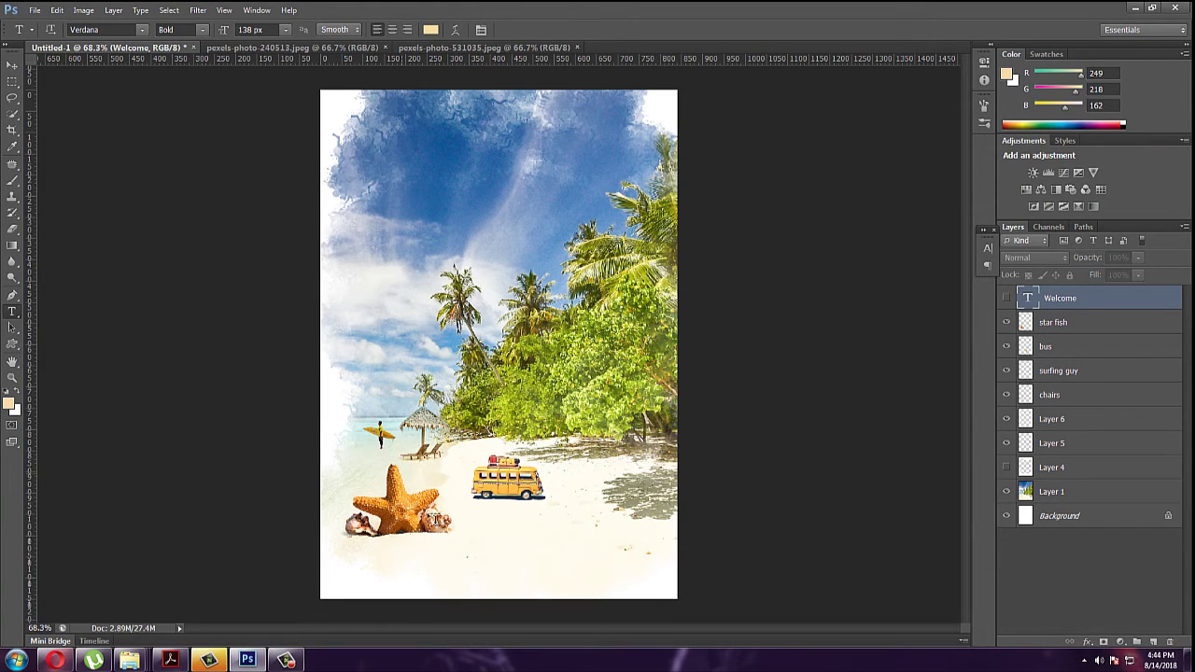
pyautogui.click(473, 569)
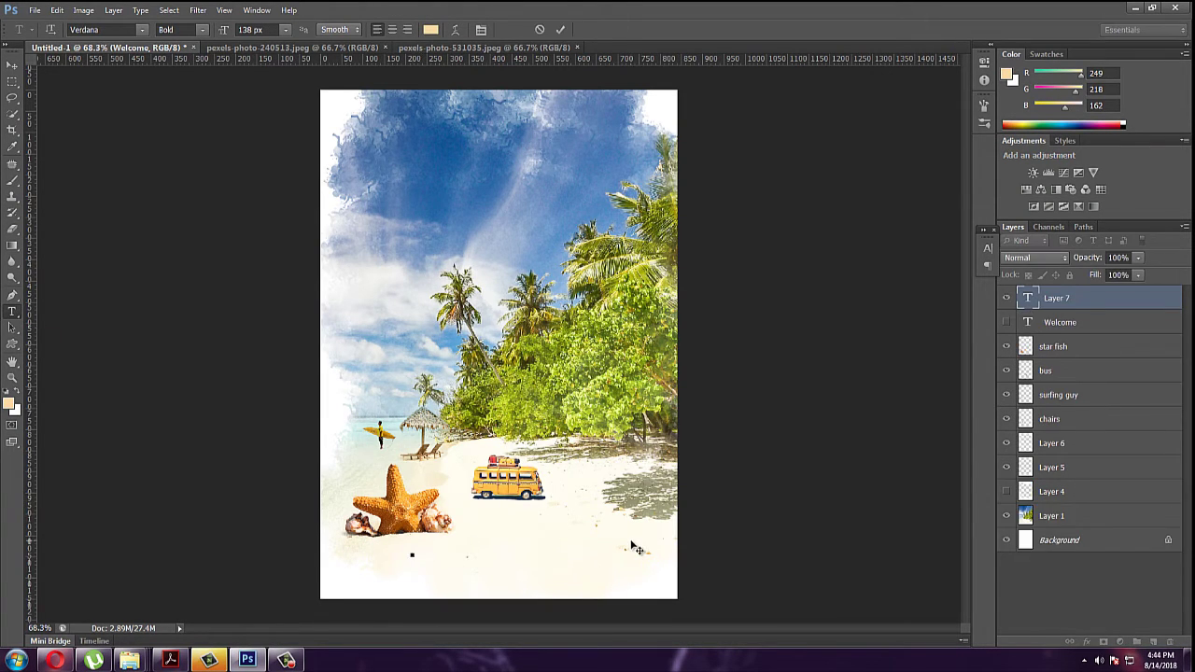
pyautogui.write('Welc')
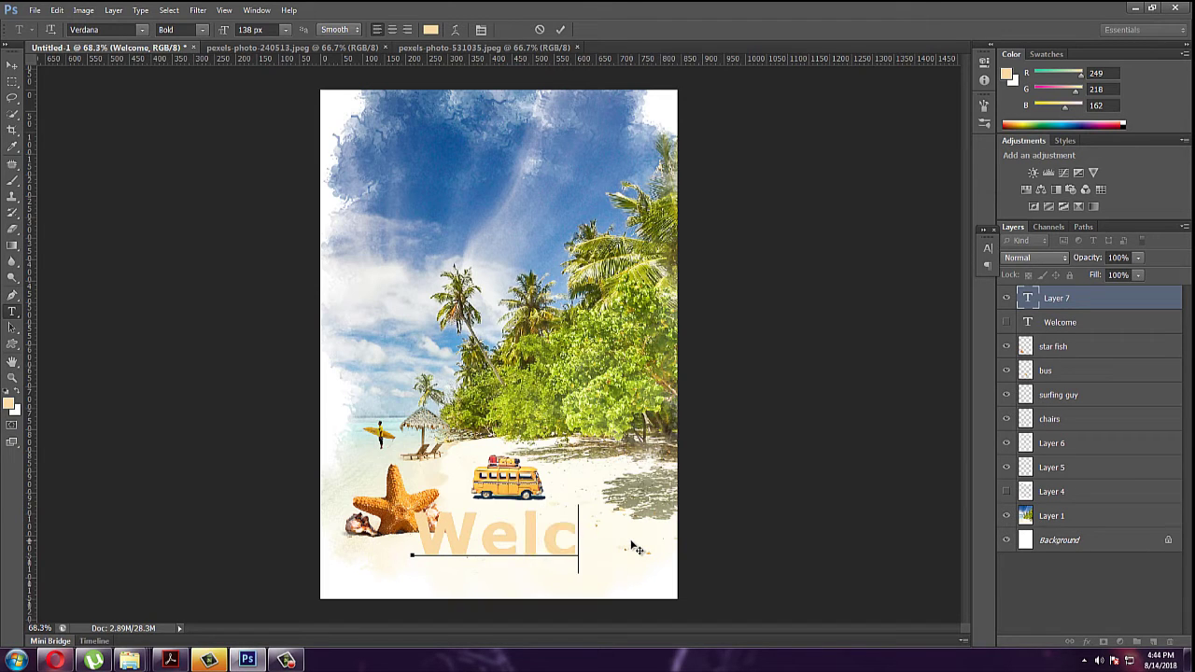
pyautogui.write('ome')
pyautogui.hotkey('ctrl', 'Return')
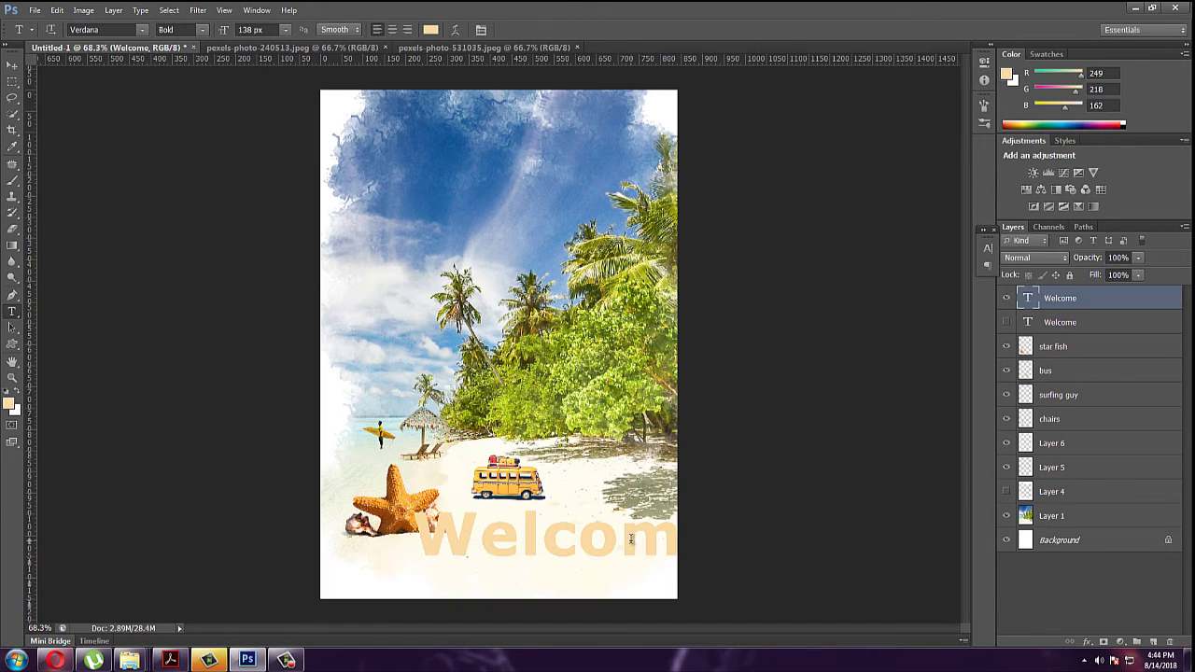
# Step: Move the Welcome text down to the bottom edge and nudge it into place
pyautogui.press('v')
pyautogui.moveTo(618, 547)
pyautogui.mouseDown()
pyautogui.moveTo(551, 573)
pyautogui.moveTo(624, 584)
pyautogui.mouseUp()
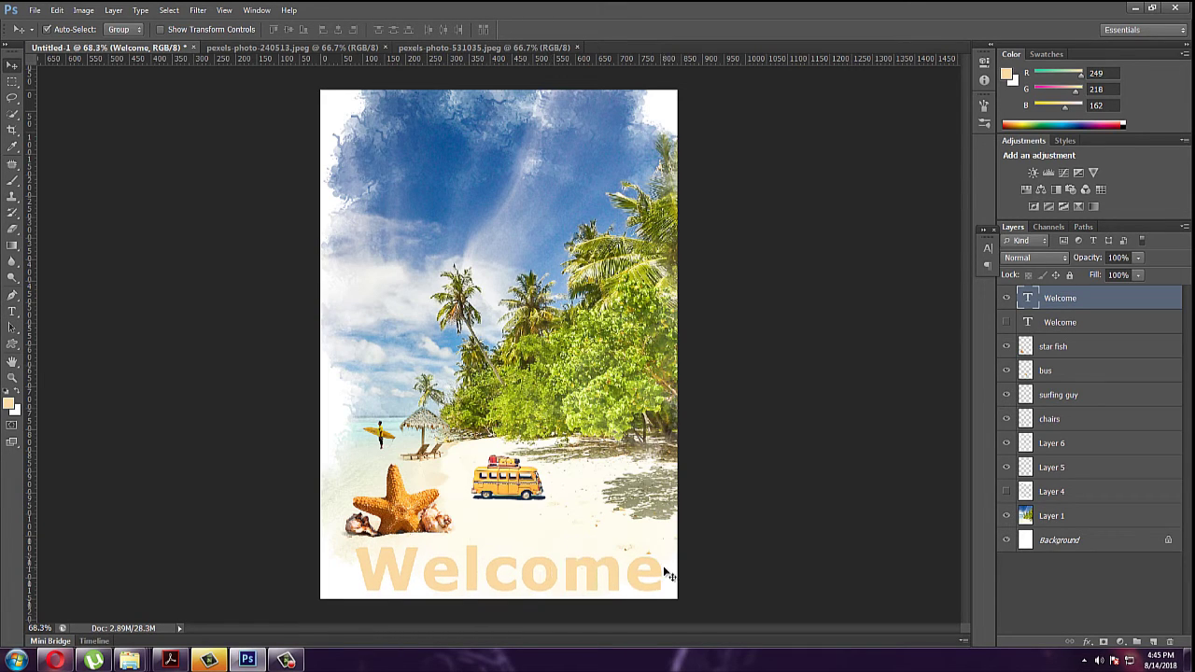
pyautogui.hotkey('shift', 'Left')
pyautogui.hotkey('shift', 'Left')
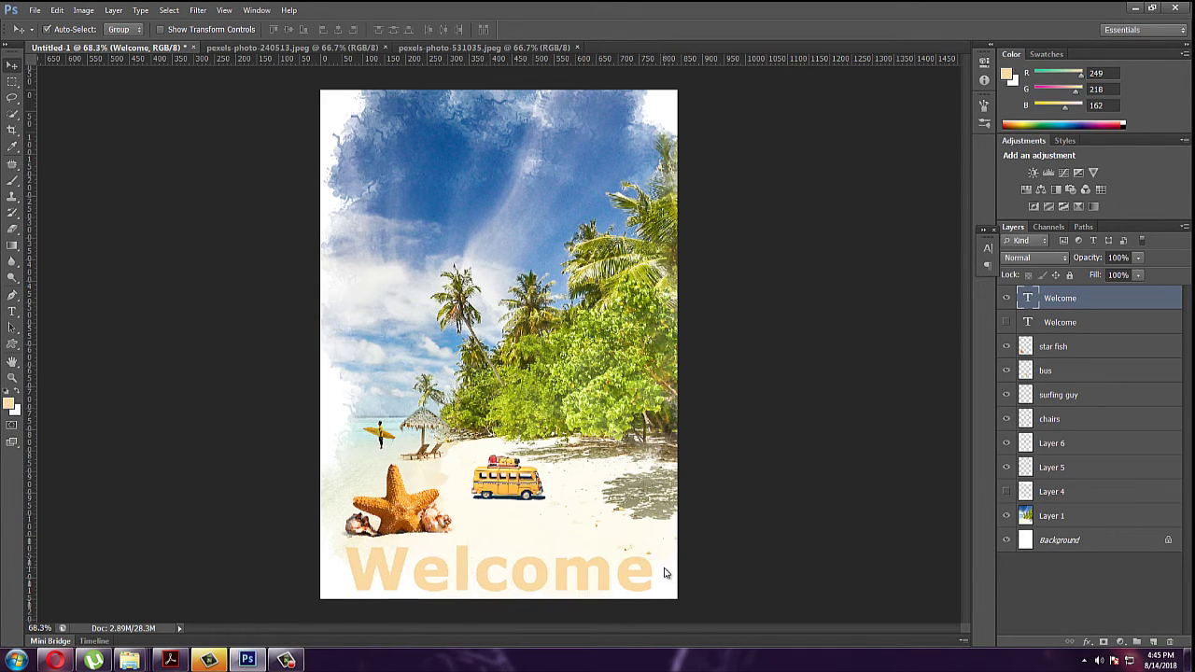
pyautogui.press('Right')
pyautogui.press('Right')
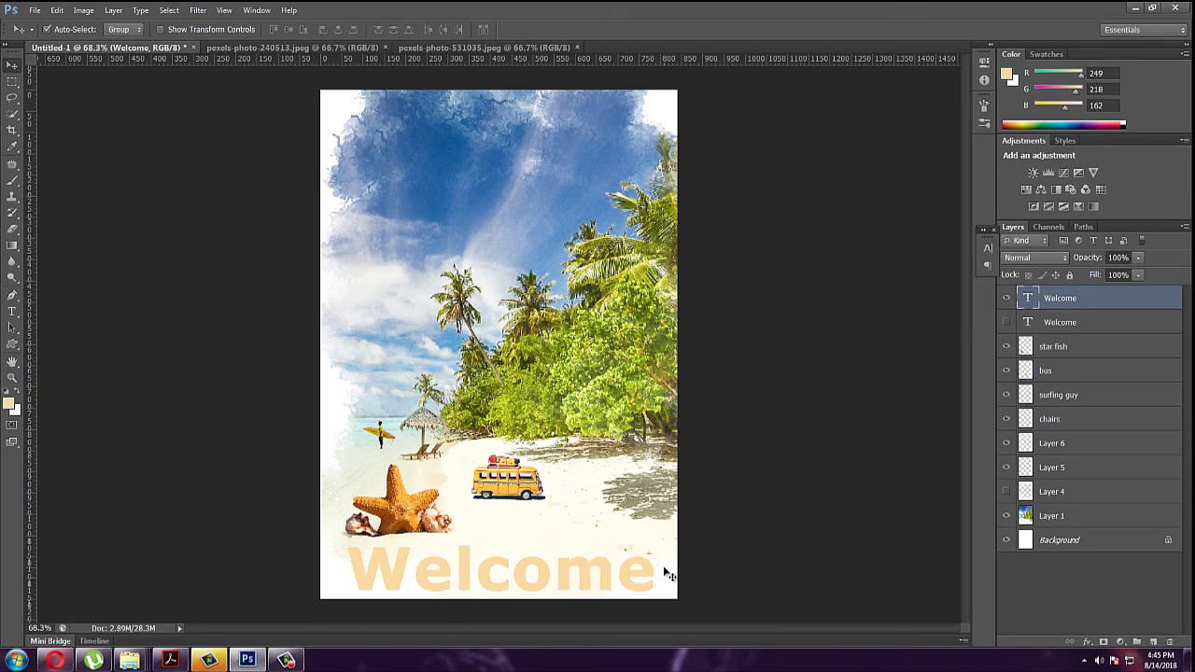